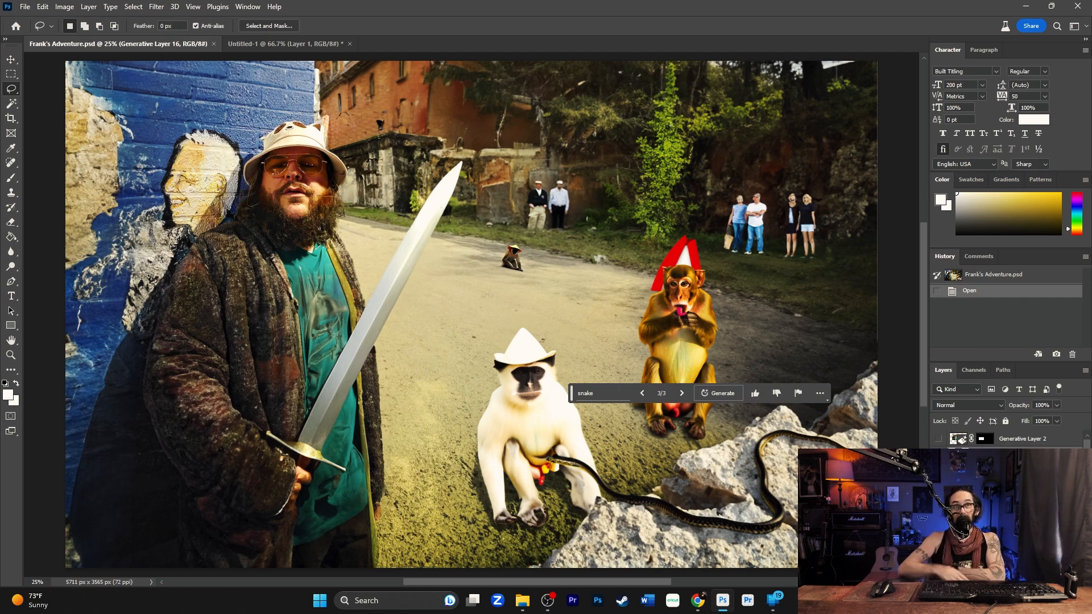
# Step: Close the Untitled-1 document without saving it and open the recent photo IMG_6145.JPG
pyautogui.click(350, 43)
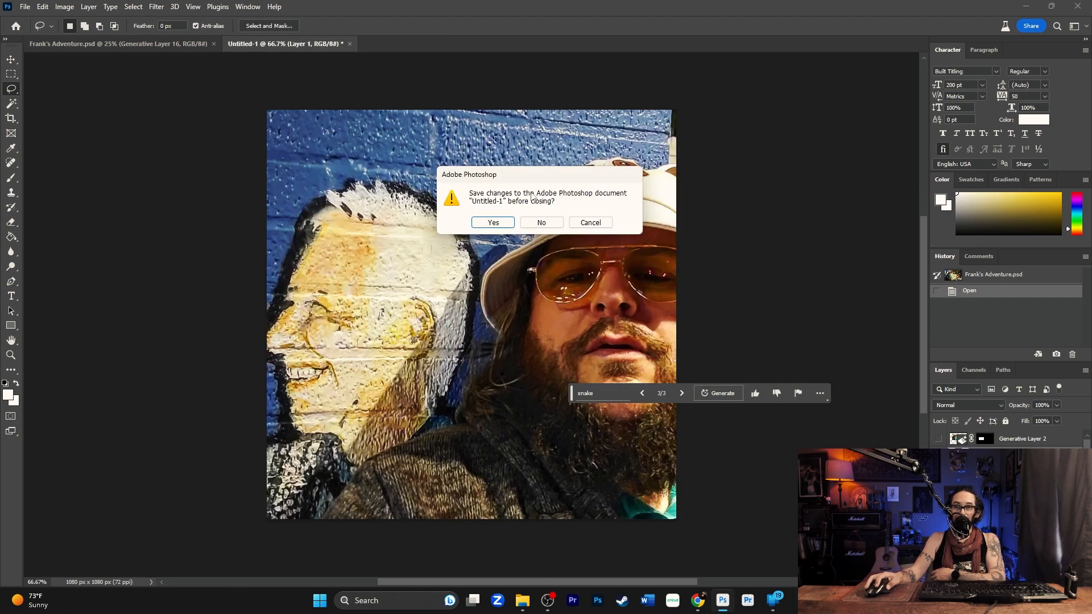
pyautogui.click(541, 222)
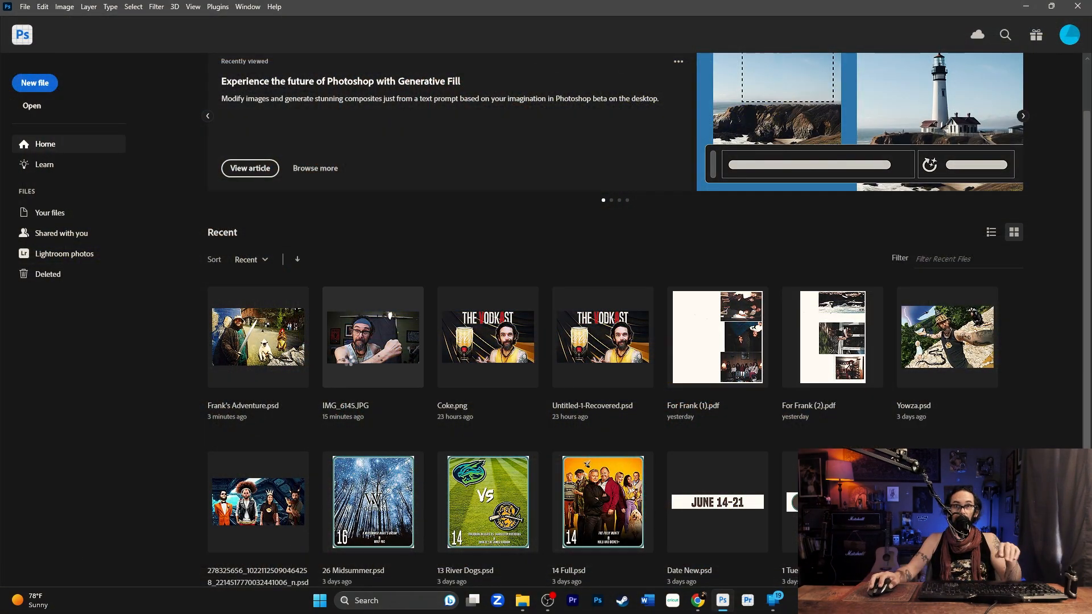
pyautogui.click(349, 361)
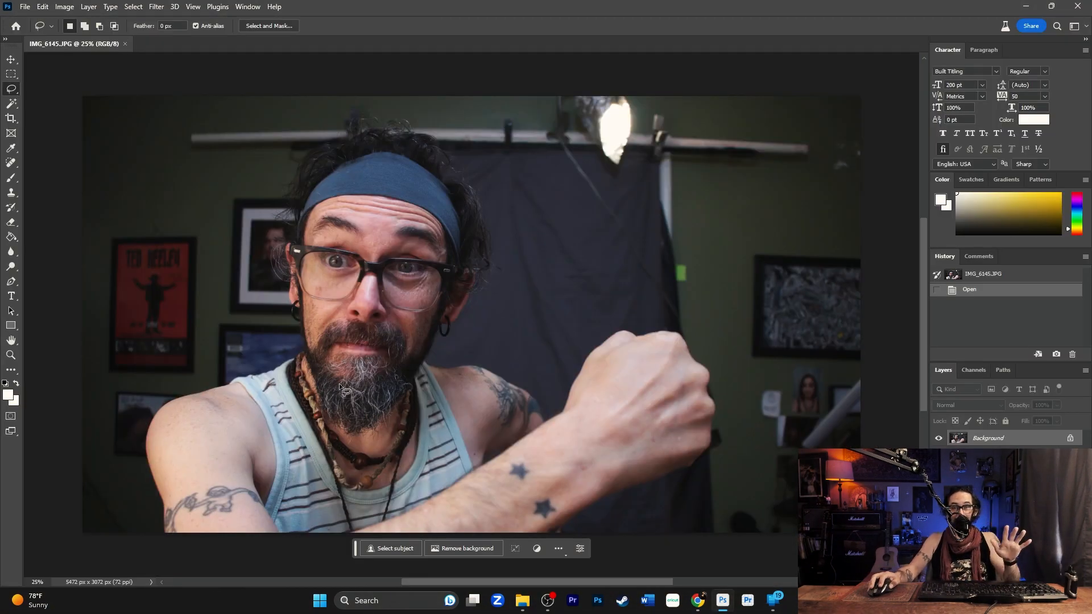
# Step: Extend the canvas below the photo with the Crop tool to about 5472 x 9800 px
pyautogui.scroll(-2, 673, 312)
pyautogui.scroll(-4, 670, 312)
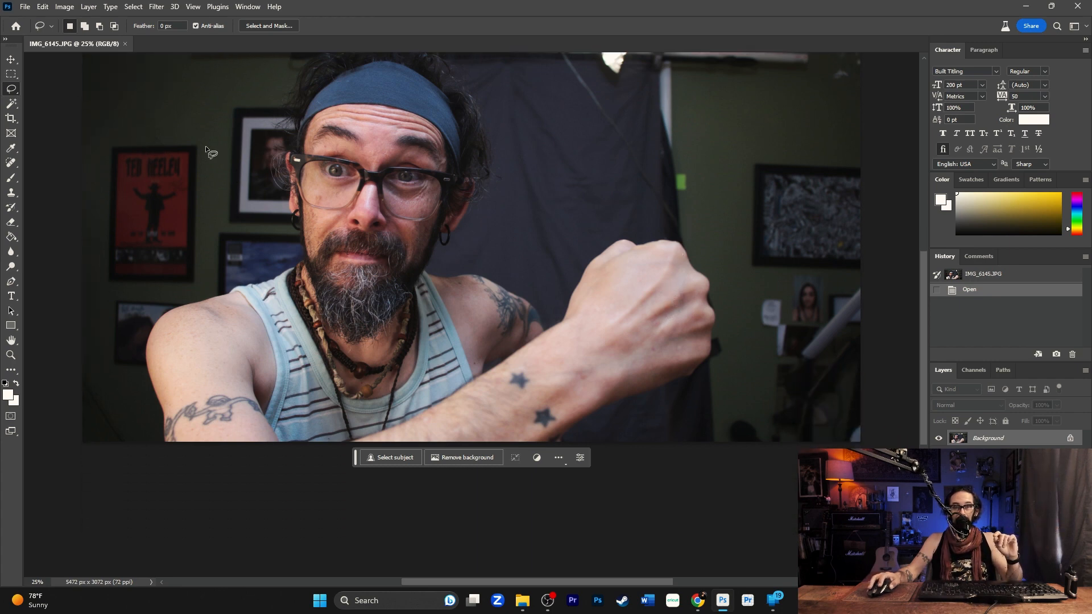
pyautogui.click(17, 122)
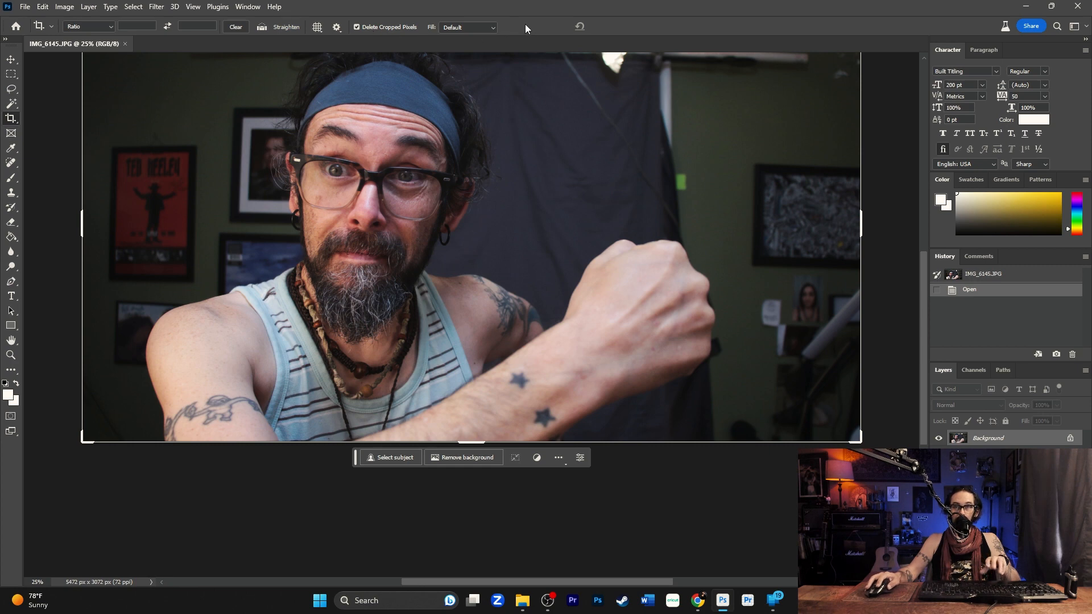
pyautogui.click(465, 448)
pyautogui.moveTo(465, 448); pyautogui.dragTo(455, 572)
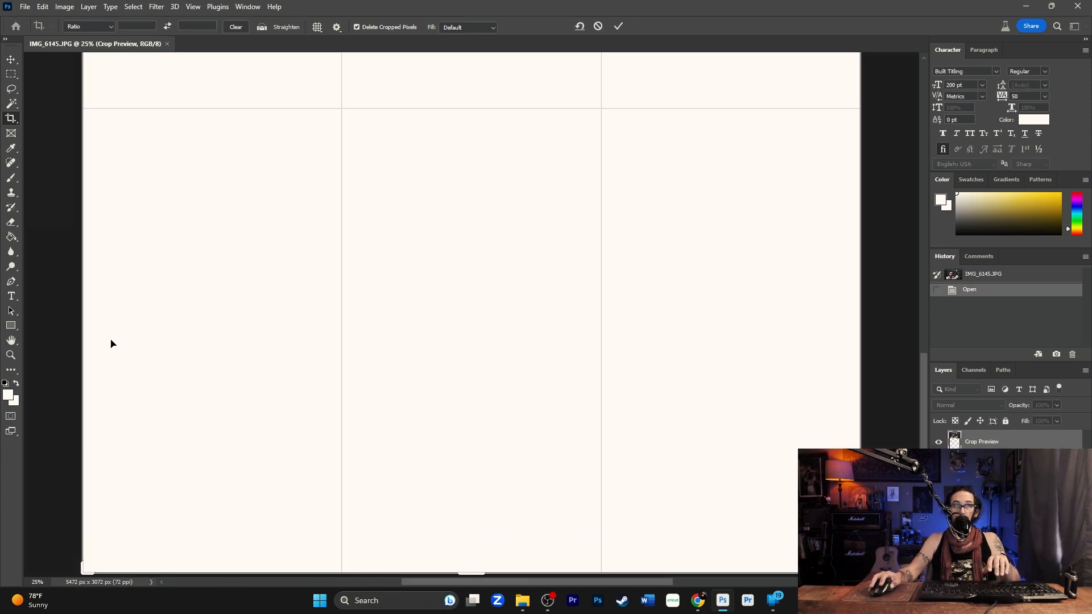
pyautogui.click(11, 355)
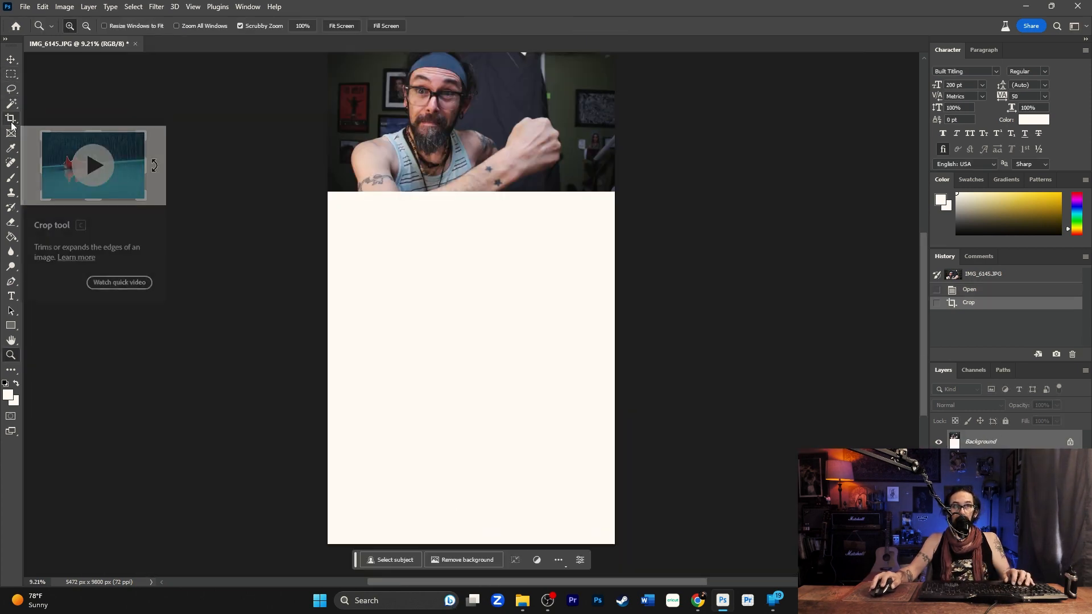
# Step: Extend the canvas on both sides and above the photo with the Crop tool to about 11370 x 11341 px
pyautogui.click(12, 122)
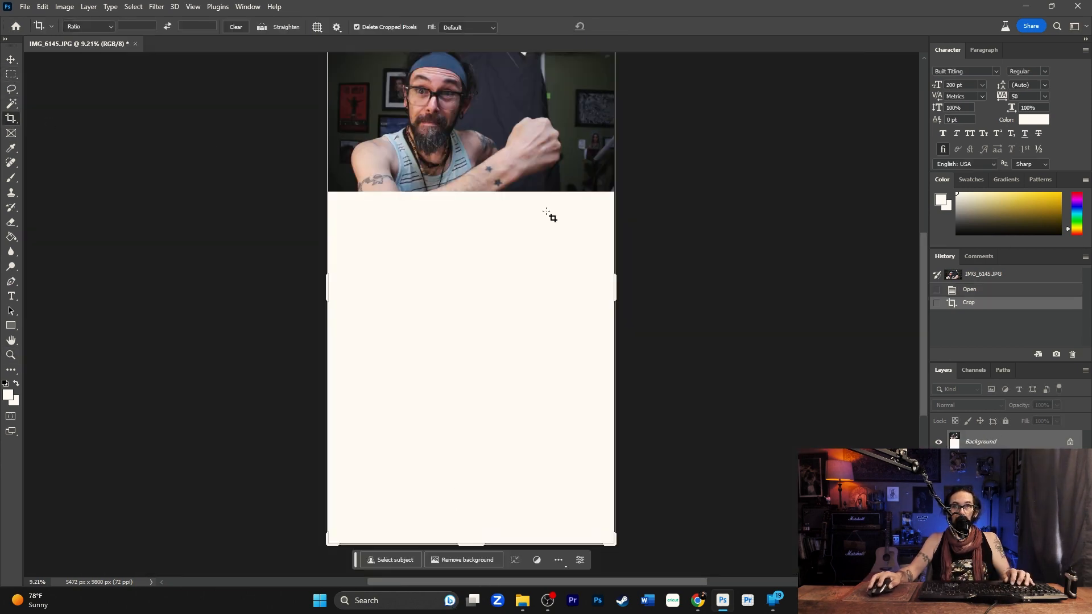
pyautogui.moveTo(618, 284); pyautogui.dragTo(705, 288)
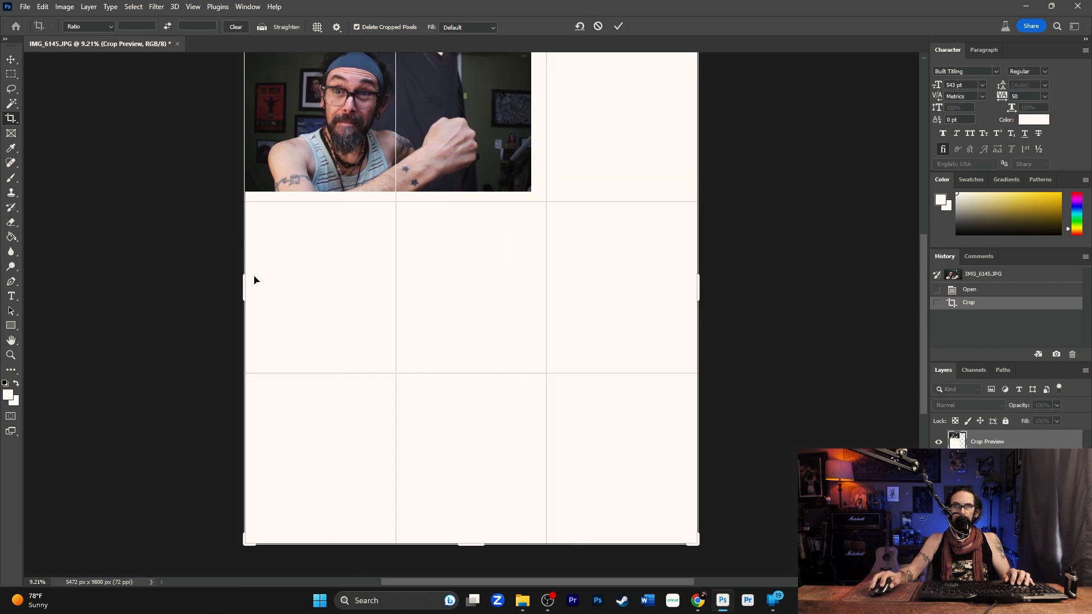
pyautogui.moveTo(244, 285); pyautogui.dragTo(178, 281)
pyautogui.scroll(3, 541, 257)
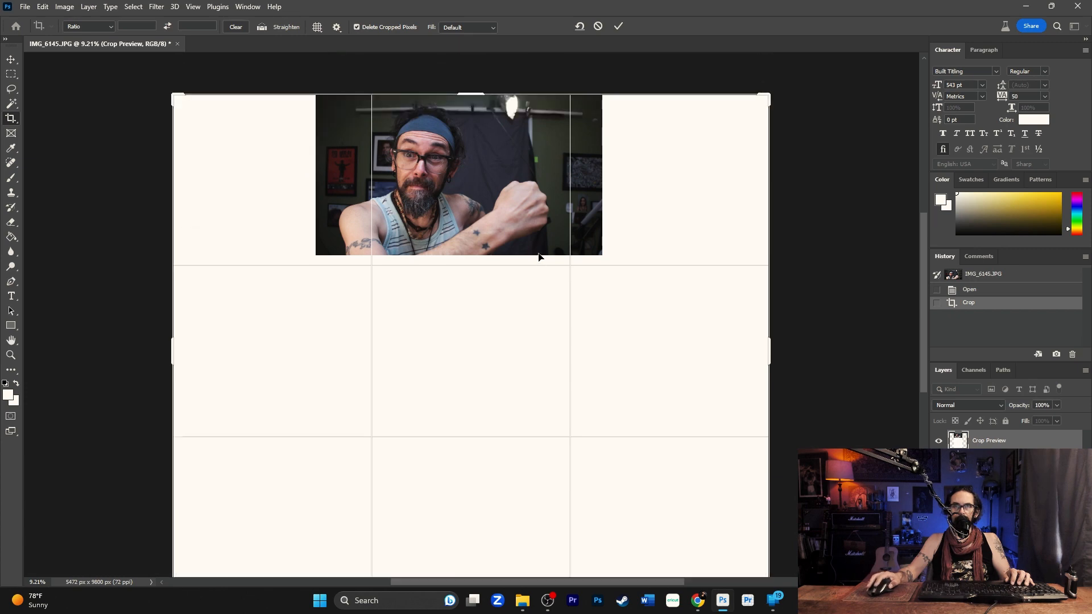
pyautogui.moveTo(476, 118); pyautogui.dragTo(472, 80)
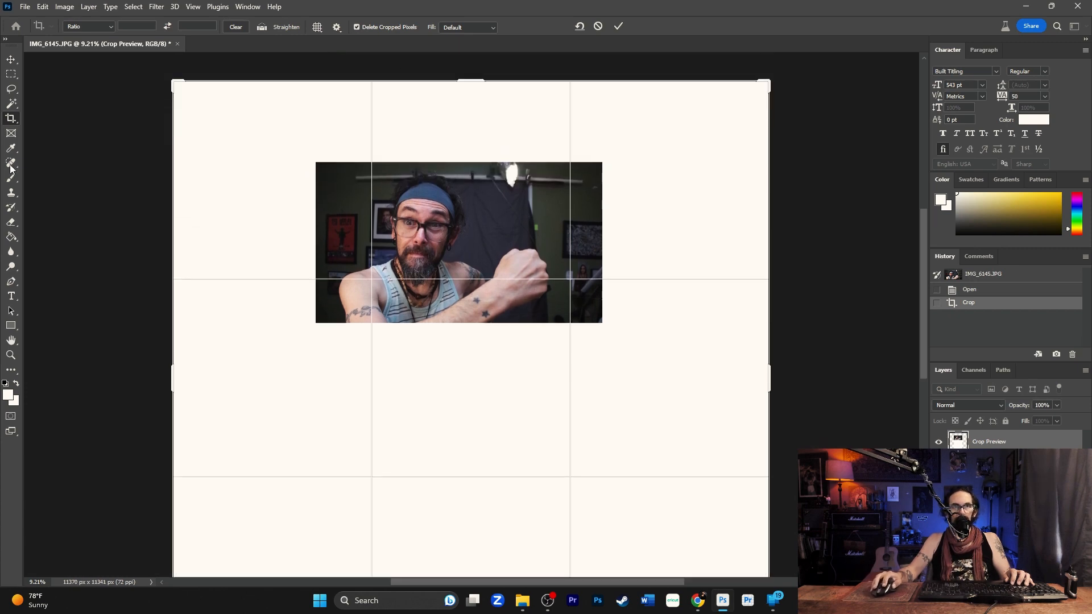
pyautogui.click(10, 355)
# Step: Select the blank canvas all around the photo with combined rectangular marquees that slightly overlap the photo's edges
pyautogui.rightClick(405, 283)
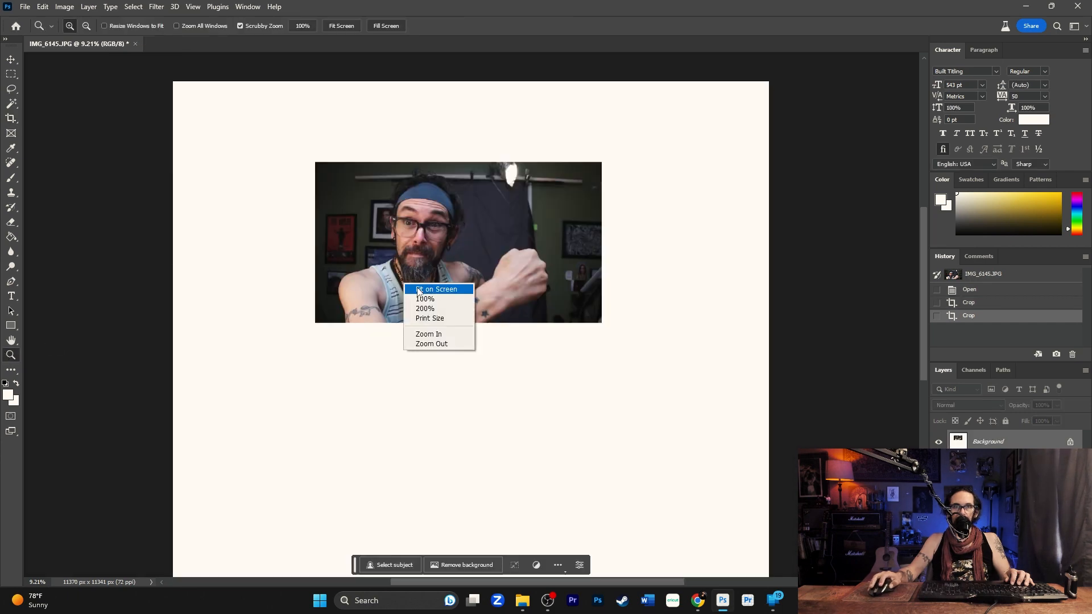
pyautogui.click(418, 289)
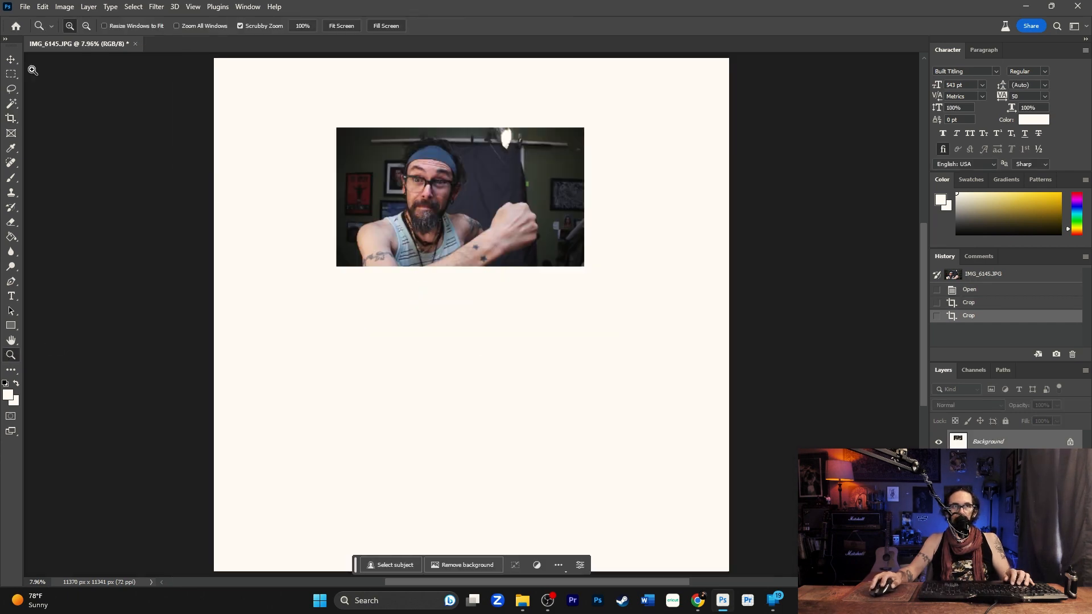
pyautogui.click(11, 75)
pyautogui.moveTo(205, 54); pyautogui.dragTo(341, 573)
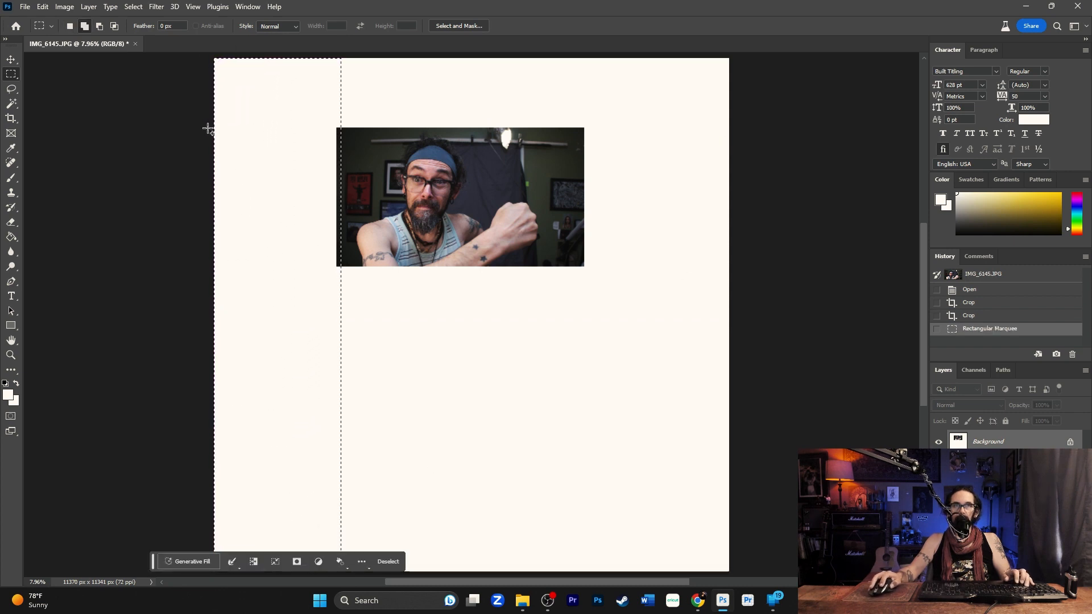
pyautogui.press('shift')
pyautogui.moveTo(214, 133); pyautogui.dragTo(582, 577)
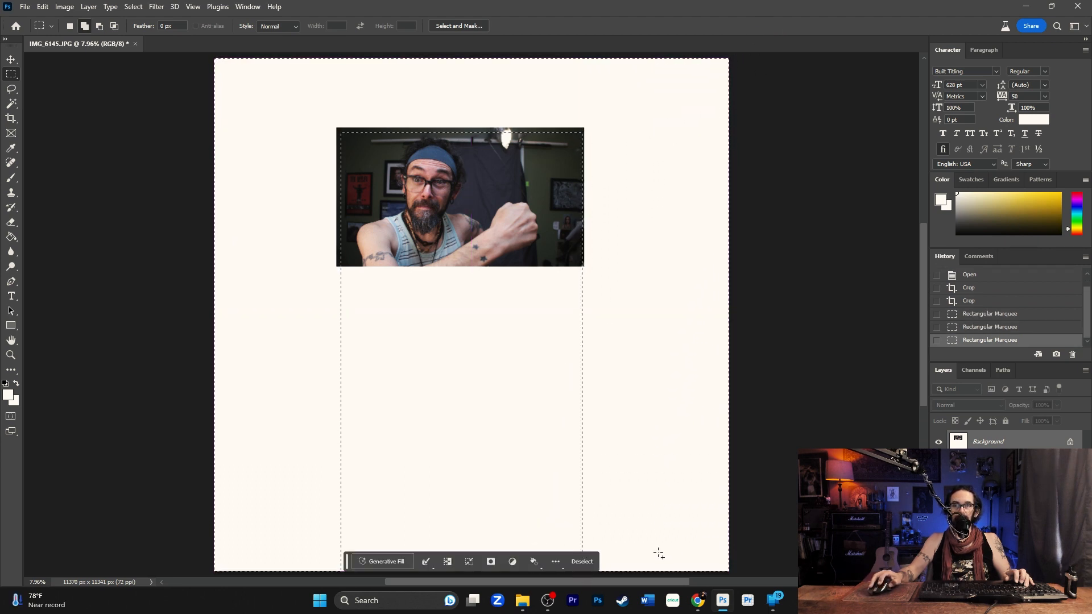
pyautogui.moveTo(730, 266); pyautogui.dragTo(223, 576)
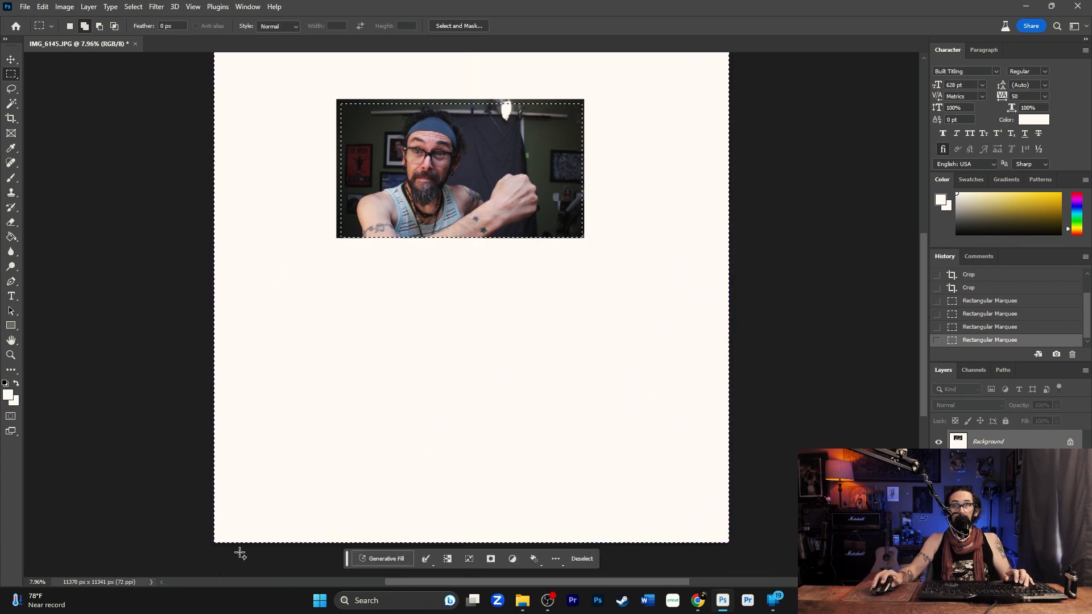
# Step: Fill the selected canvas using Generative Fill with an empty prompt and go through the variations to the third one
pyautogui.click(382, 559)
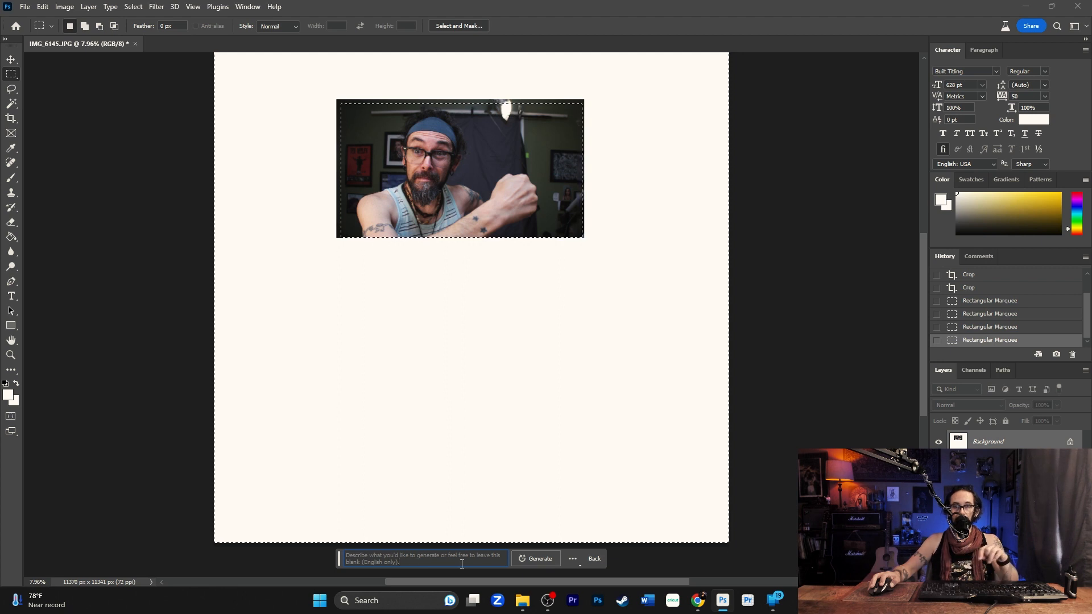
pyautogui.click(535, 559)
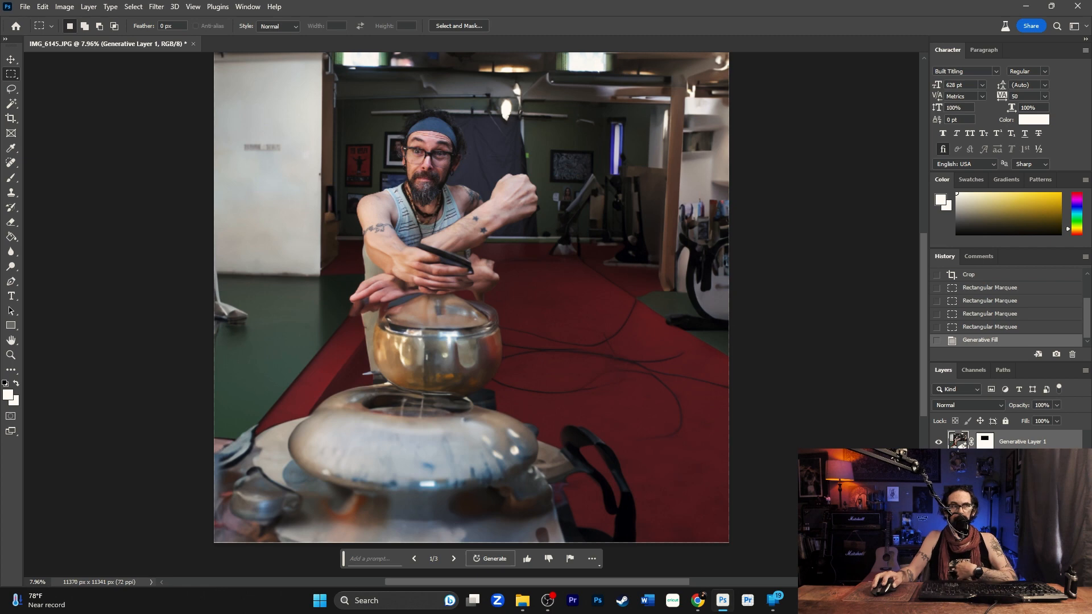
pyautogui.click(454, 558)
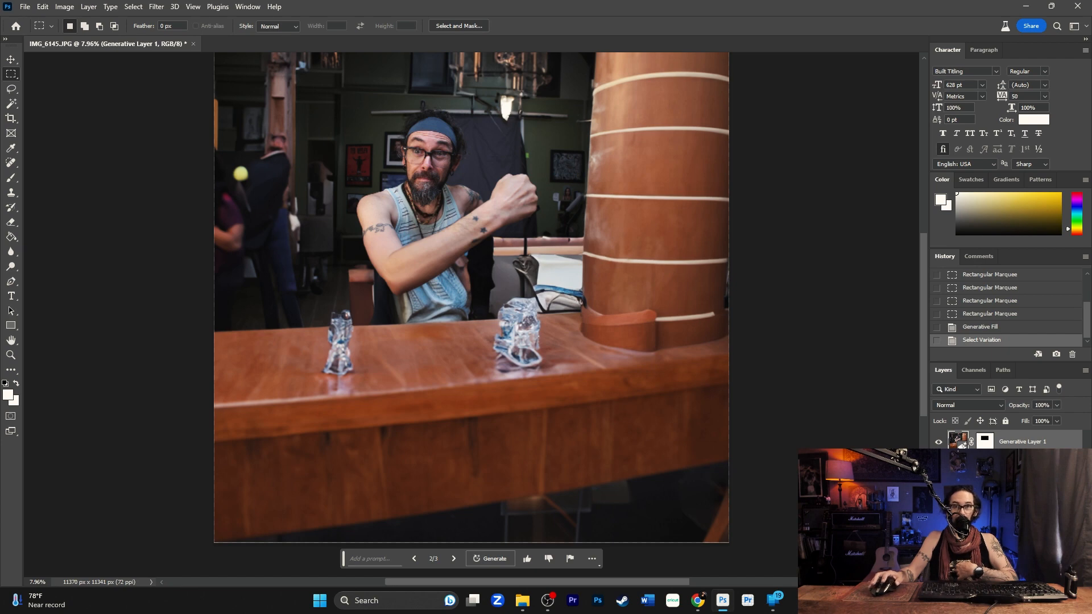
pyautogui.click(453, 559)
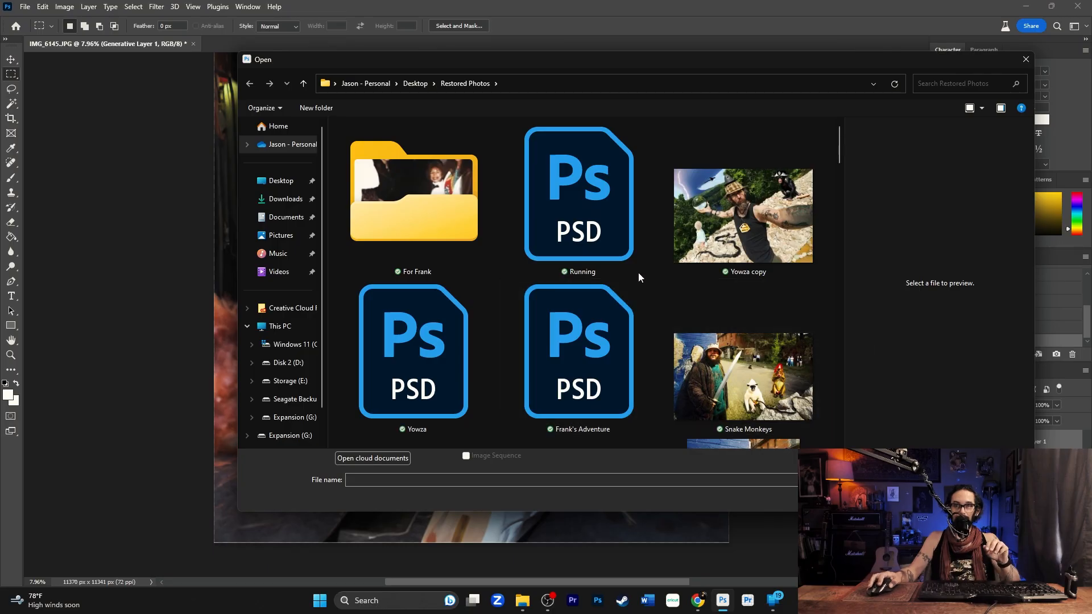
# Step: Open Running.psd from the Restored Photos folder and go through the generated bear variations behind the running man
pyautogui.doubleClick(578, 196)
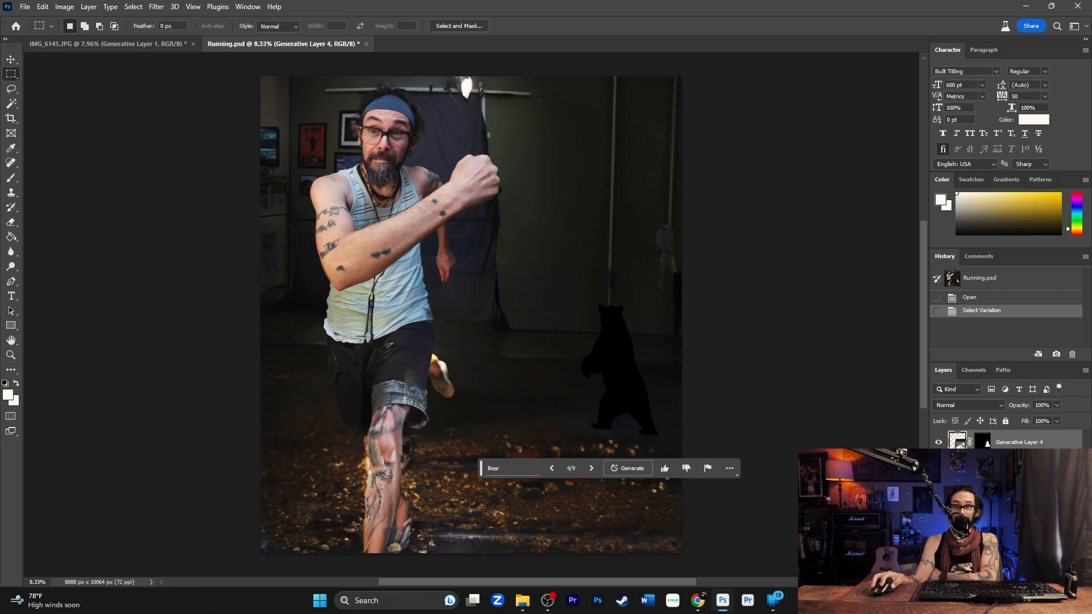
pyautogui.click(592, 468)
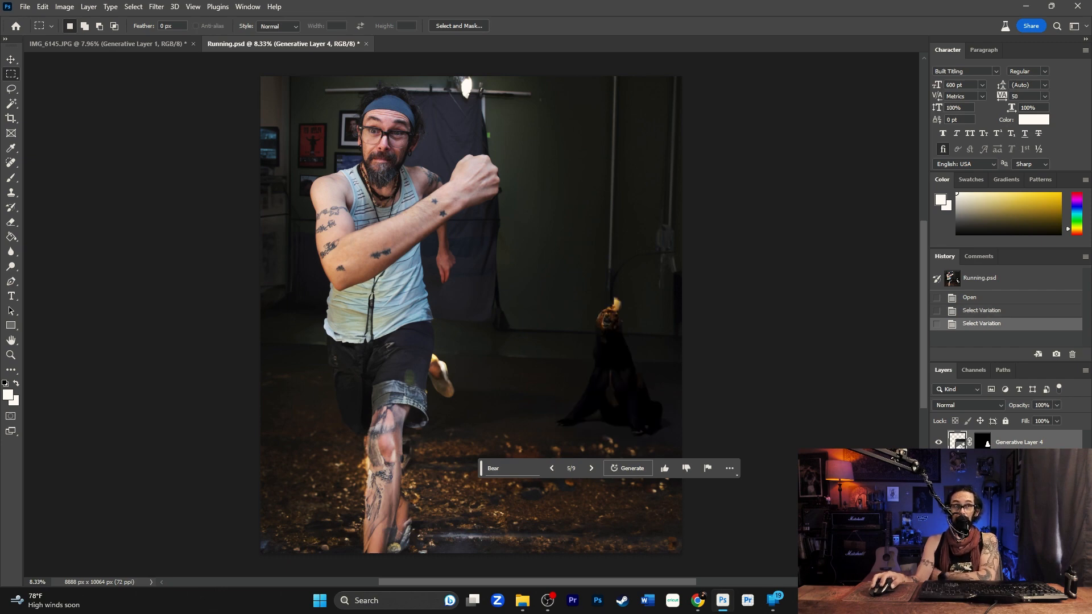
pyautogui.click(592, 469)
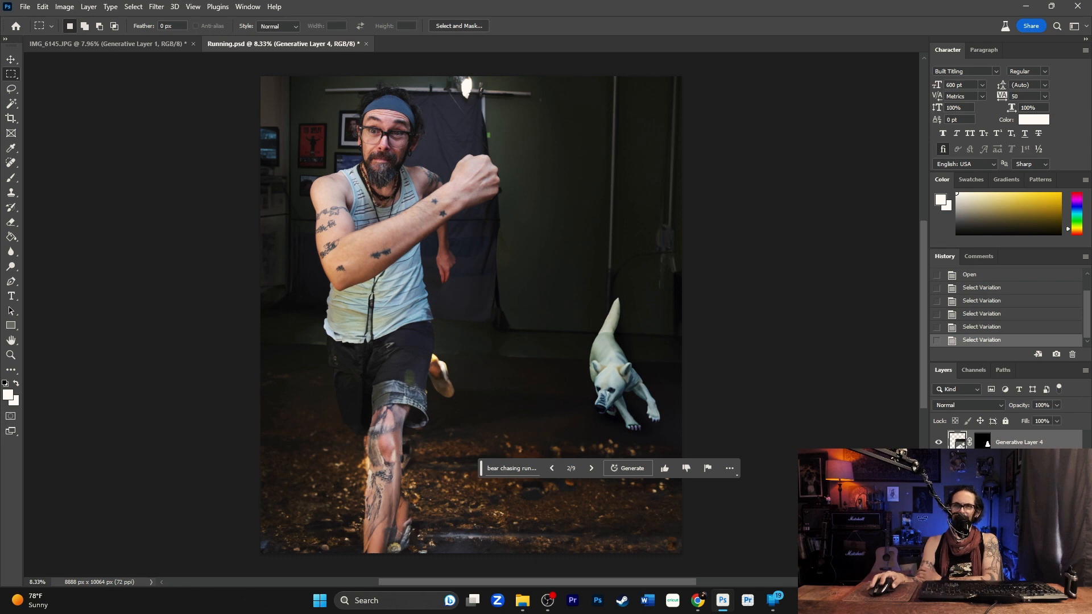
pyautogui.click(591, 469)
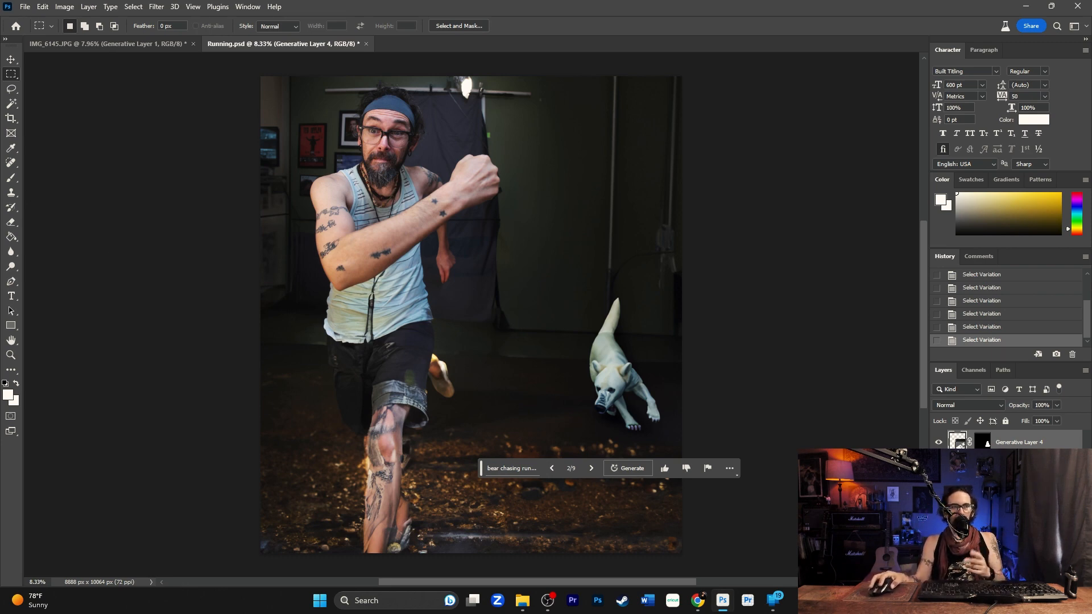
# Step: Lasso the stray foot behind the runner's knee and remove it using Generative Fill with an empty prompt
pyautogui.click(16, 89)
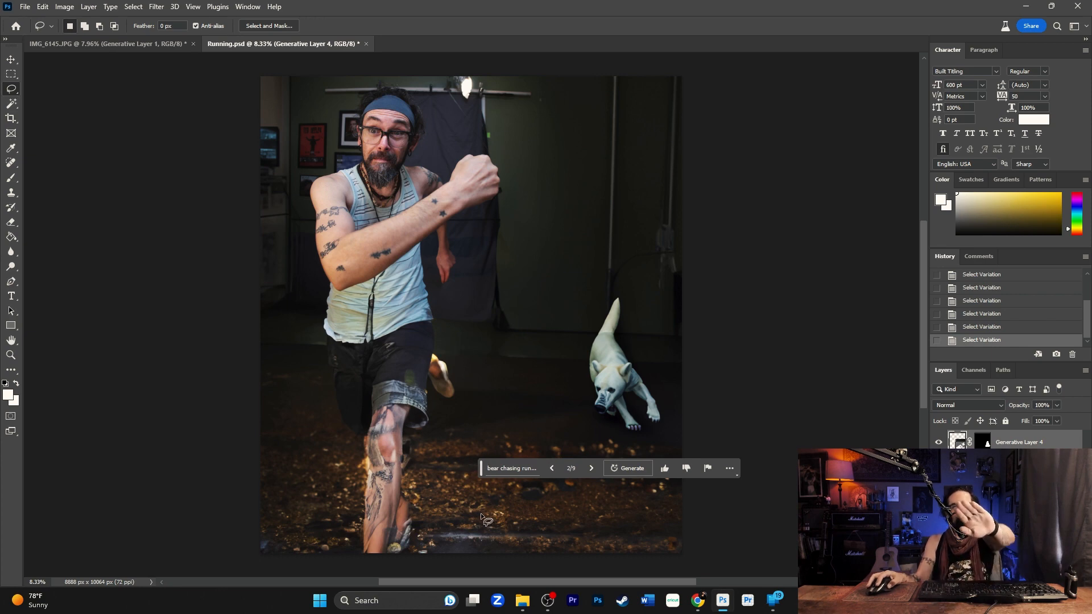
pyautogui.moveTo(426, 392)
pyautogui.mouseDown()
pyautogui.moveTo(437, 347)
pyautogui.moveTo(454, 356)
pyautogui.moveTo(473, 396)
pyautogui.moveTo(451, 412)
pyautogui.mouseUp()
pyautogui.click(381, 432)
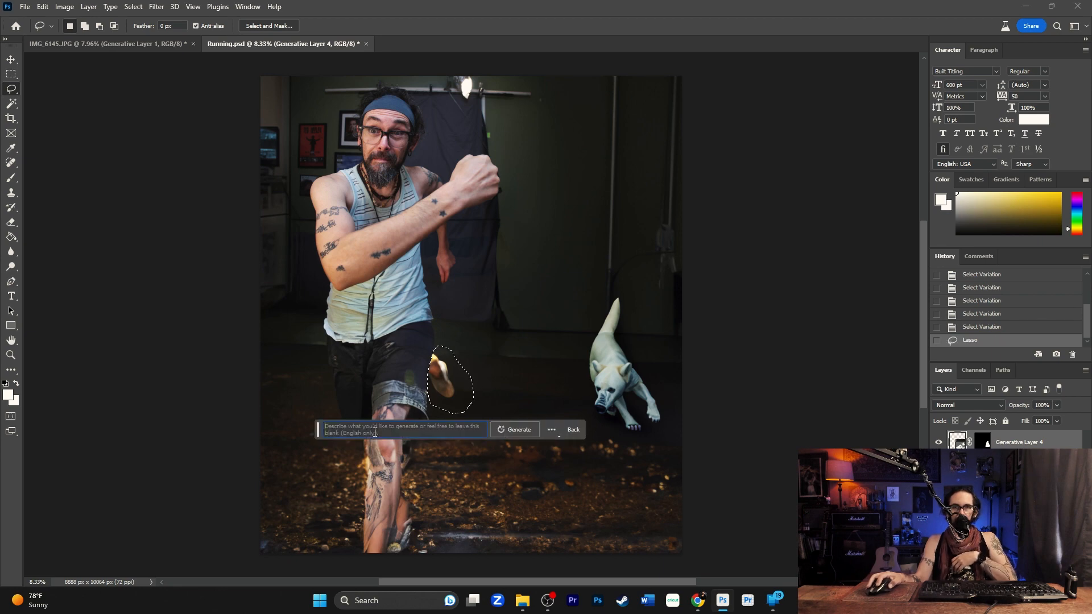
pyautogui.click(517, 431)
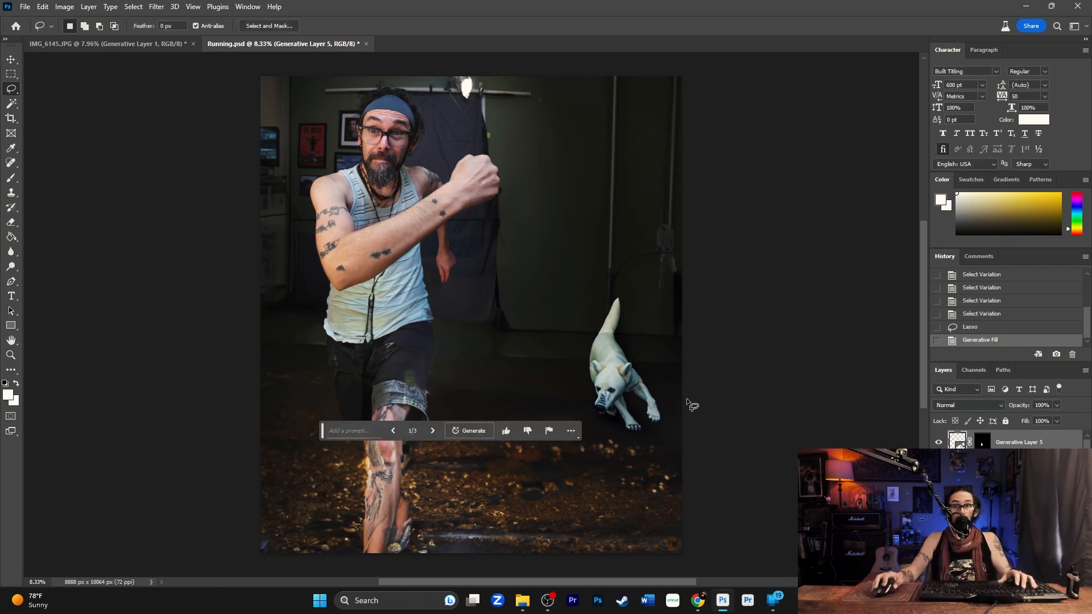
# Step: Move the contextual task bar off the runner's leg, compare the foot removal variations and choose the second
pyautogui.scroll(-1, 700, 387)
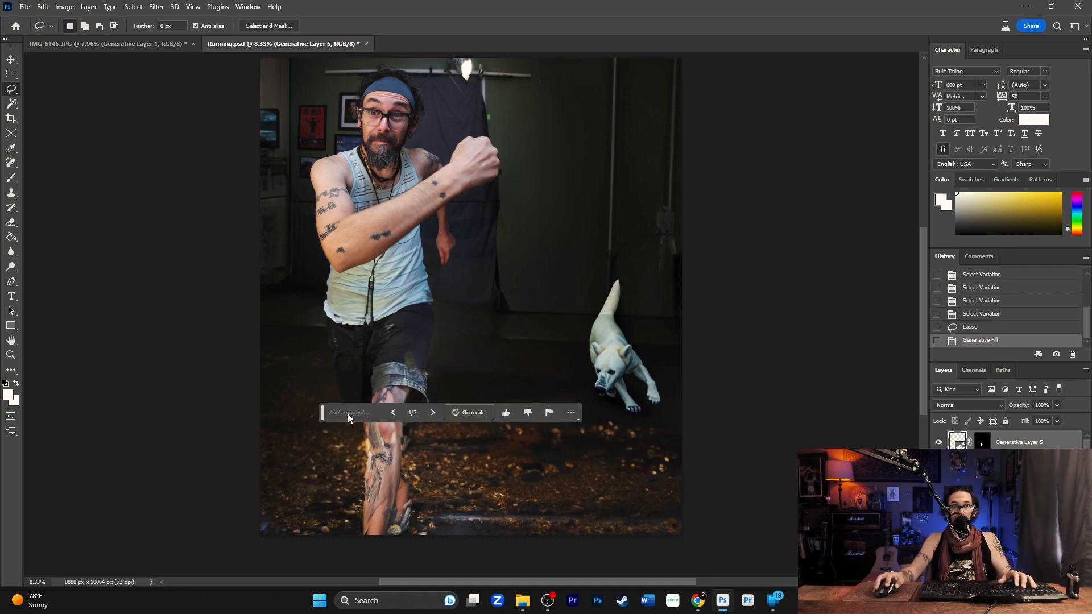
pyautogui.moveTo(324, 409); pyautogui.dragTo(603, 468)
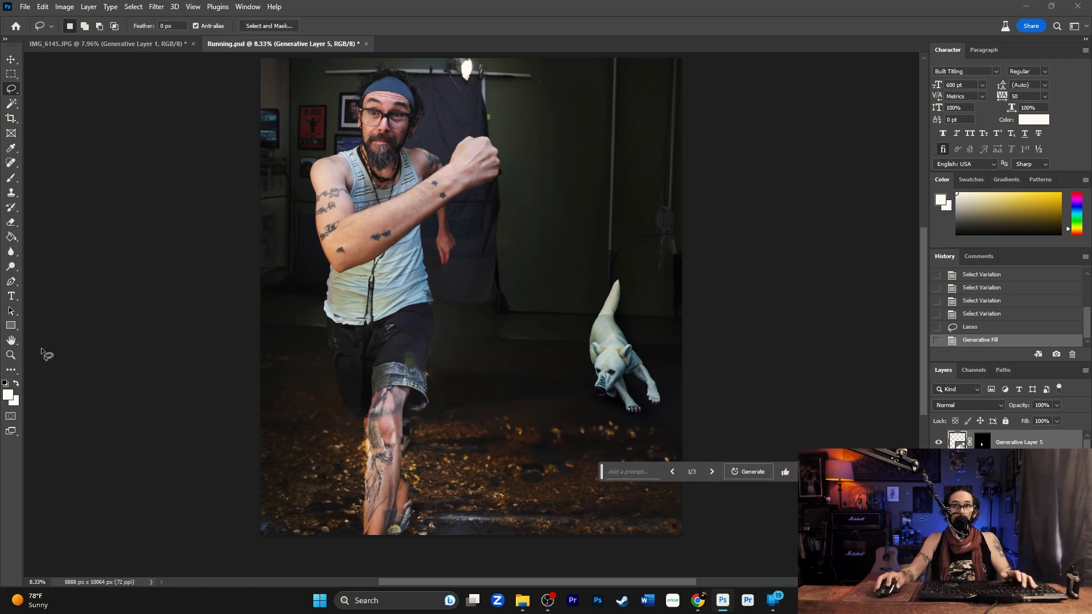
pyautogui.click(712, 471)
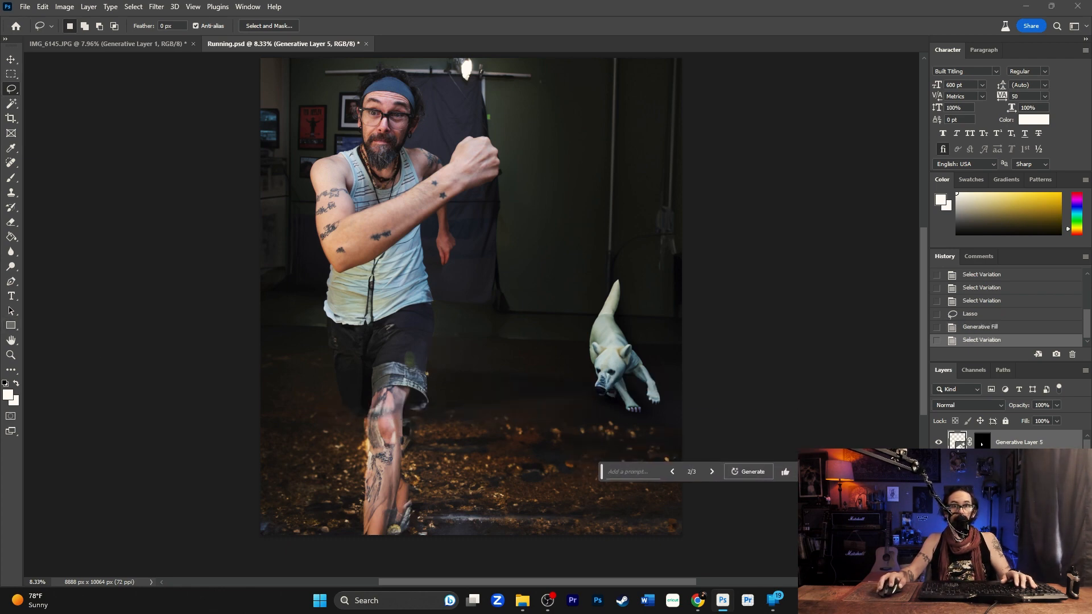
pyautogui.click(711, 472)
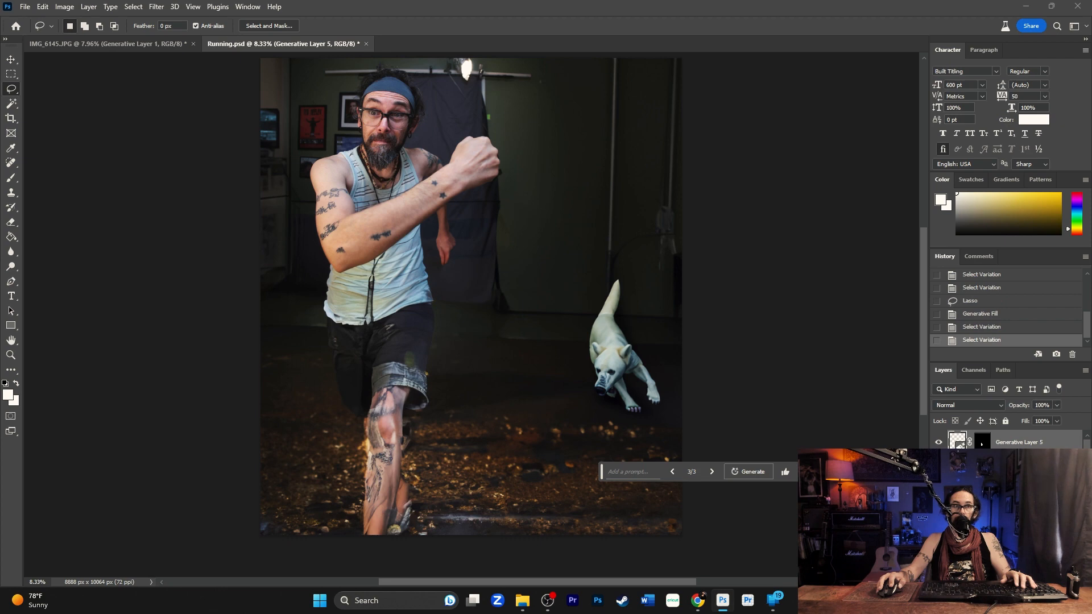
pyautogui.click(673, 471)
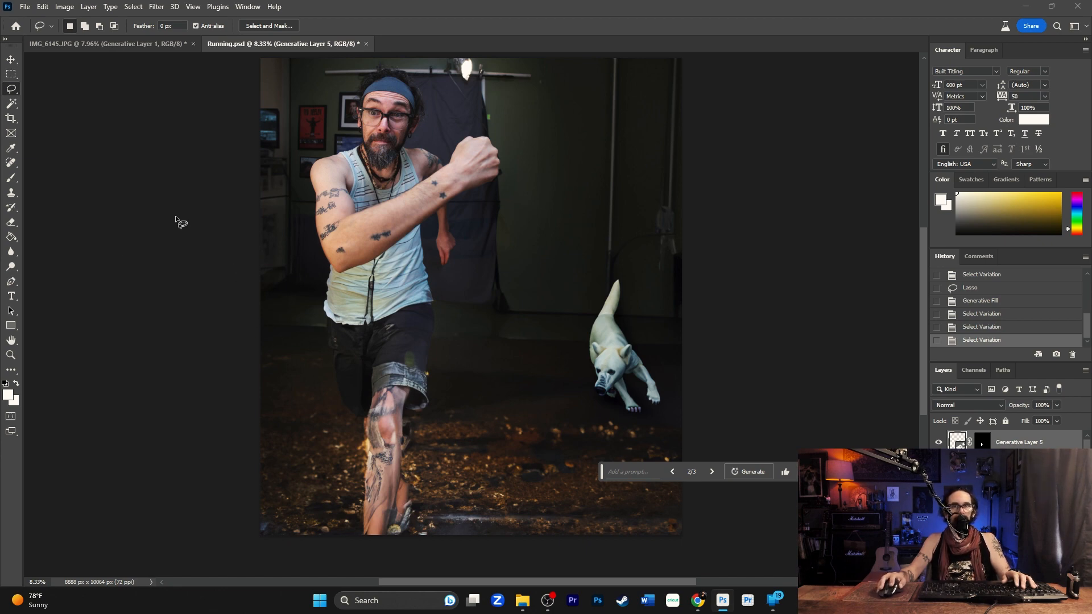
# Step: Lasso the runner's raised arm down to the wrist, add the missed part, and apply Generative Fill with the prompt "tattoos"
pyautogui.moveTo(349, 203); pyautogui.dragTo(323, 203)
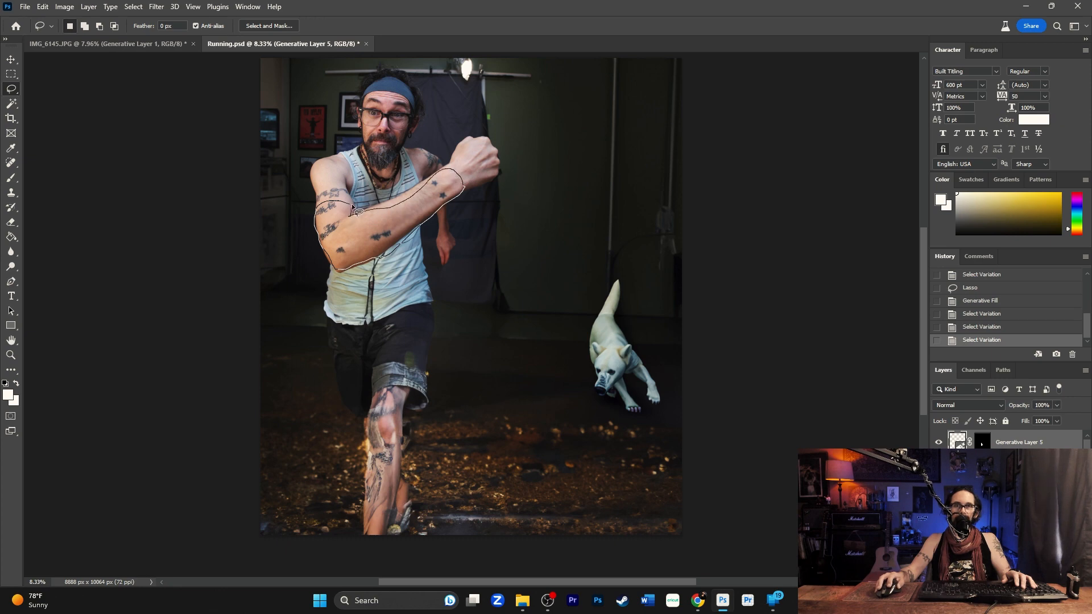
pyautogui.moveTo(318, 200); pyautogui.dragTo(315, 199)
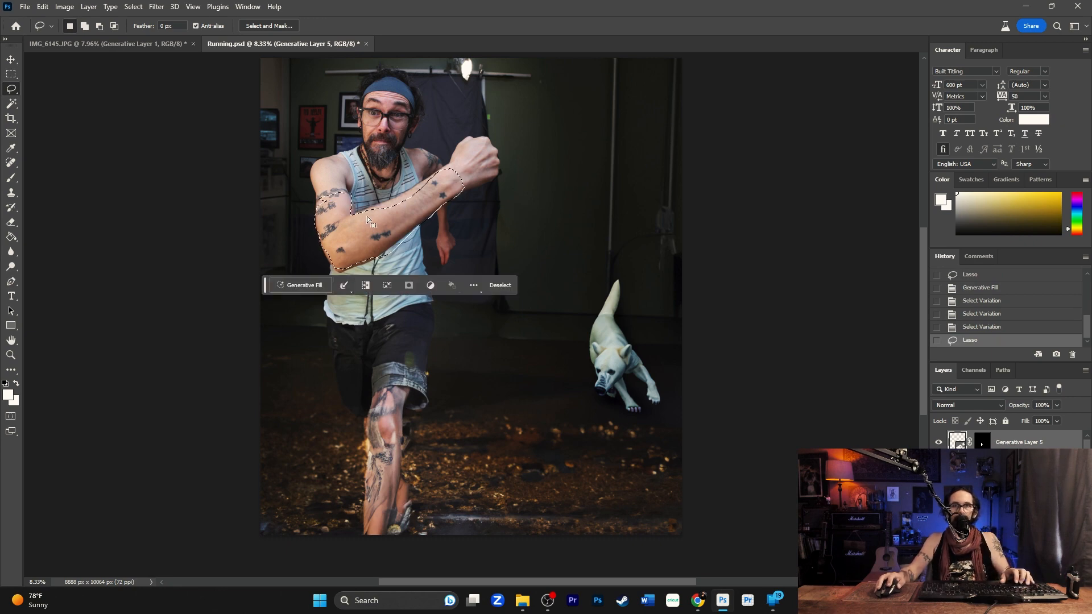
pyautogui.press('shift')
pyautogui.moveTo(401, 195)
pyautogui.mouseDown()
pyautogui.moveTo(439, 175)
pyautogui.moveTo(435, 201)
pyautogui.moveTo(414, 218)
pyautogui.moveTo(350, 234)
pyautogui.mouseUp()
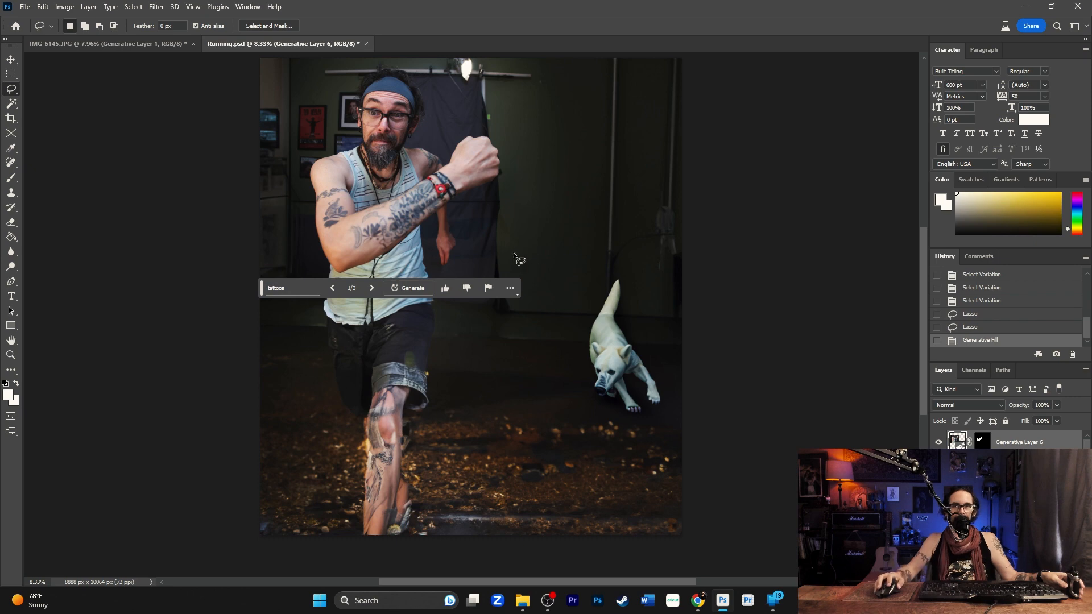
# Step: Go through the generated tattoo variations on the runner's raised arm and generate more sets with the same "tattoos" prompt
pyautogui.click(373, 288)
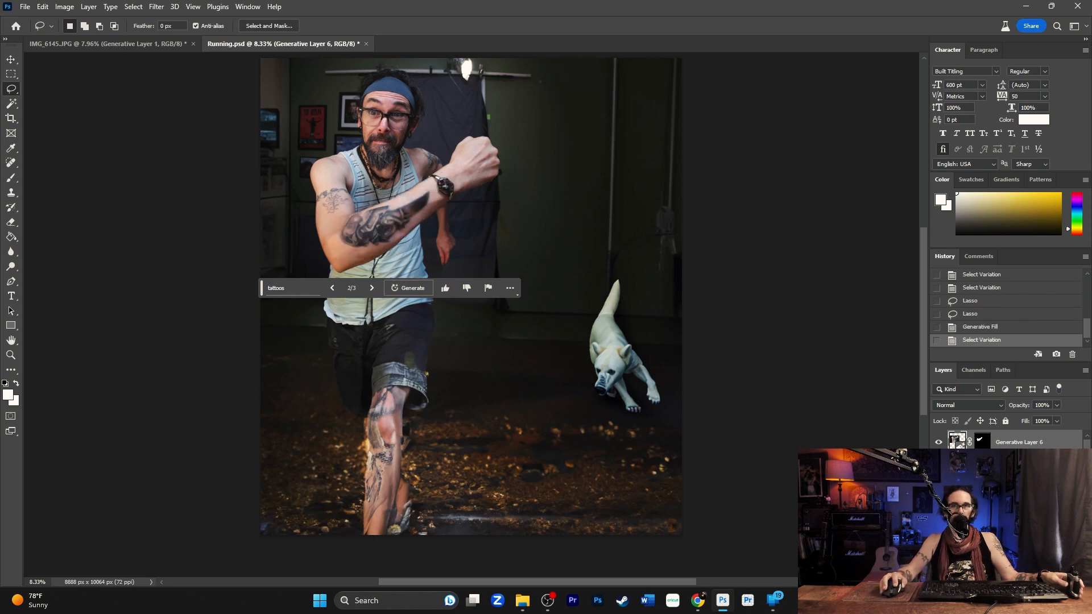
pyautogui.click(372, 287)
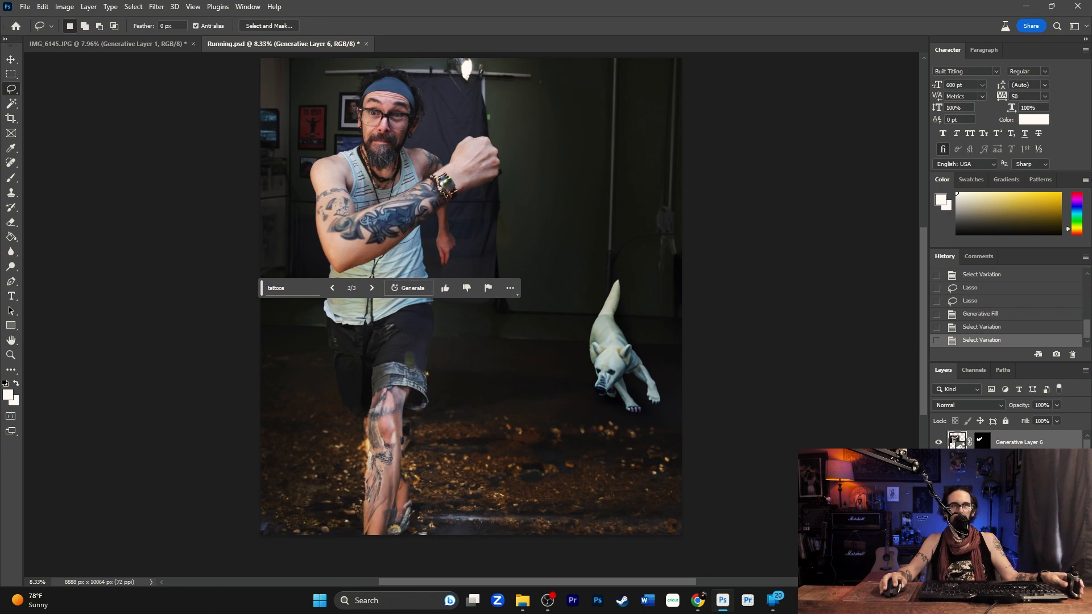
pyautogui.click(408, 287)
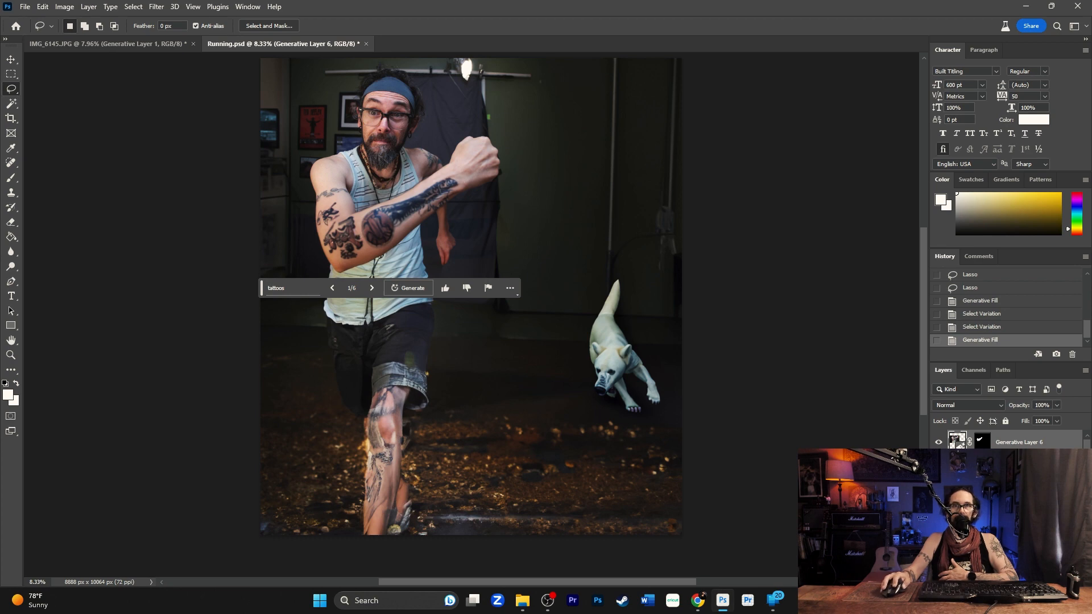
pyautogui.click(372, 289)
pyautogui.click(372, 288)
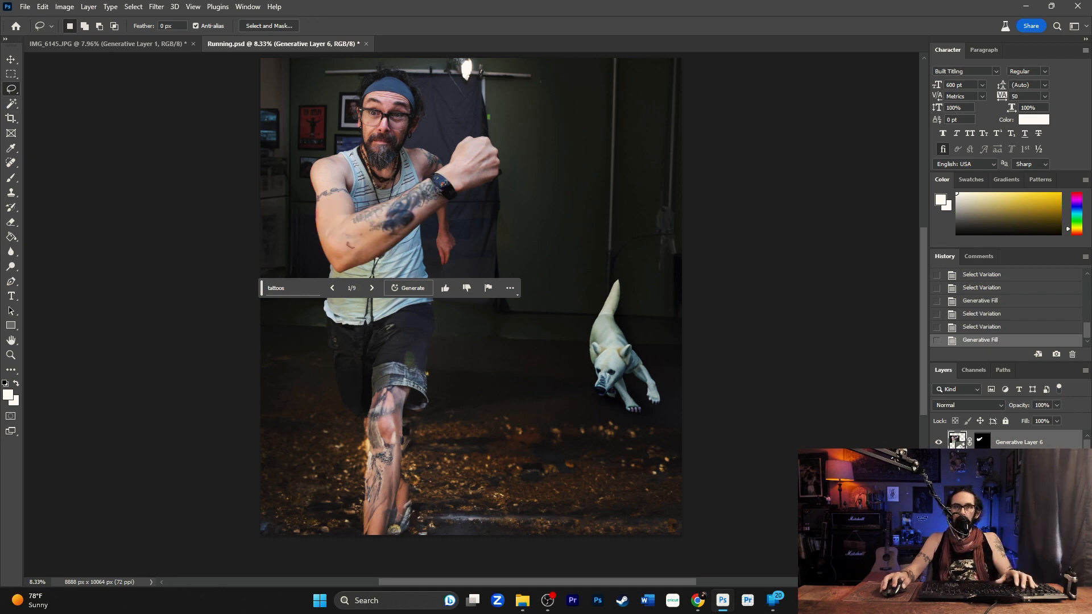
# Step: Compare the newest arm tattoo variations and choose the sixth of the nine
pyautogui.click(373, 288)
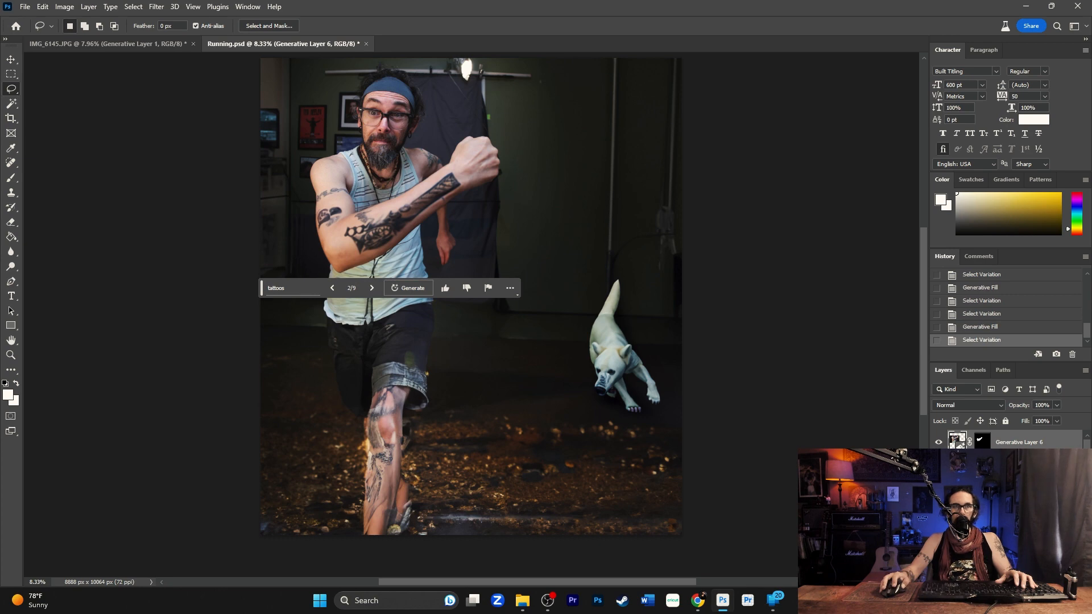
pyautogui.click(372, 288)
pyautogui.click(372, 288)
pyautogui.click(373, 288)
pyautogui.click(372, 288)
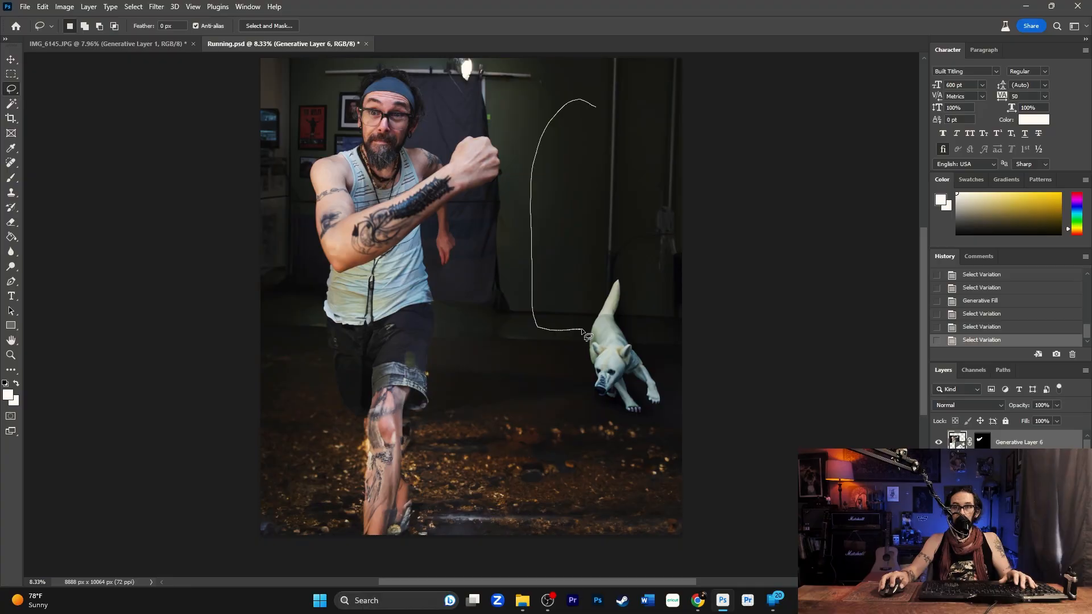
# Step: Try a "Grandfather Clock" Generative Fill in a lassoed area of the back wall, review its variations and delete the generated layer
pyautogui.moveTo(604, 120); pyautogui.dragTo(600, 114)
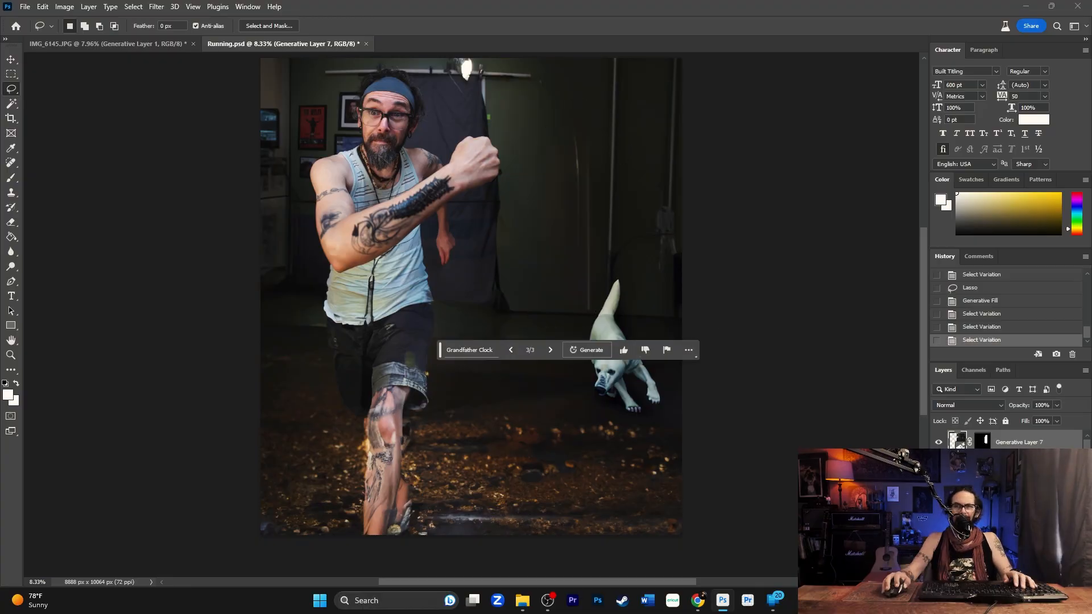
pyautogui.click(511, 351)
pyautogui.click(511, 350)
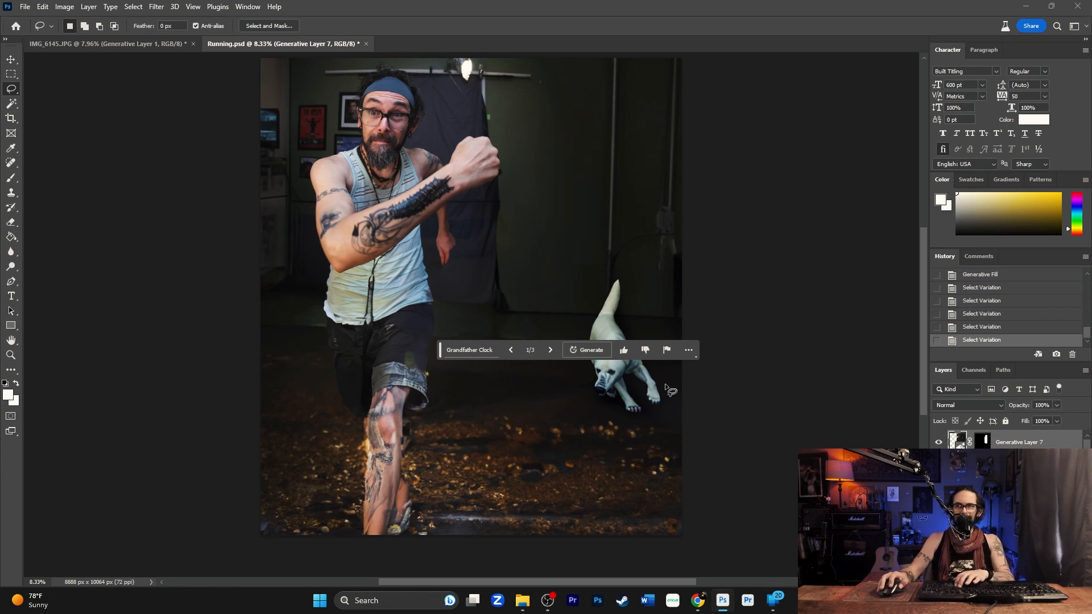
pyautogui.press('Delete')
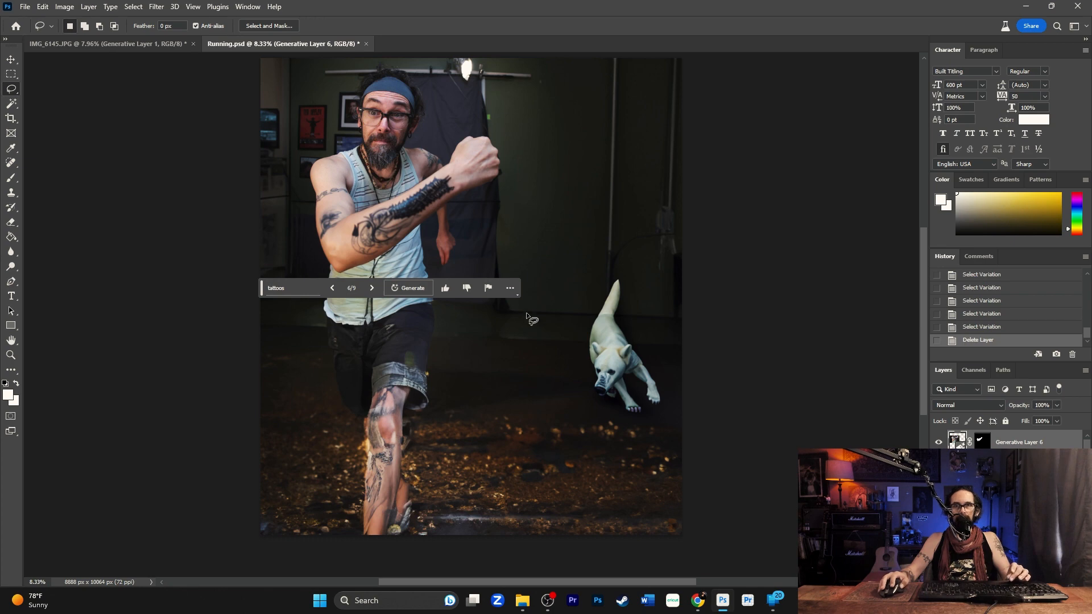
# Step: Lasso the dark back wall from above the dog up to the canvas edge and apply Generative Fill with the prompt "Roaring Fireplace"
pyautogui.moveTo(520, 328)
pyautogui.mouseDown()
pyautogui.moveTo(517, 105)
pyautogui.moveTo(556, 103)
pyautogui.moveTo(551, 50)
pyautogui.moveTo(701, 40)
pyautogui.moveTo(743, 138)
pyautogui.moveTo(764, 357)
pyautogui.moveTo(660, 336)
pyautogui.mouseUp()
pyautogui.moveTo(579, 337); pyautogui.dragTo(518, 333)
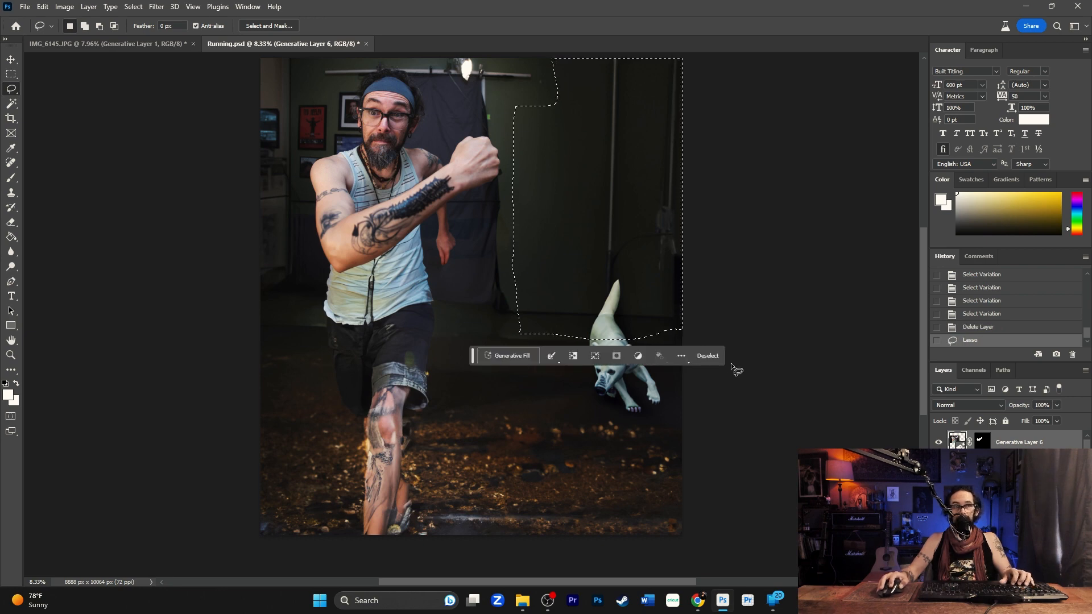
pyautogui.click(521, 358)
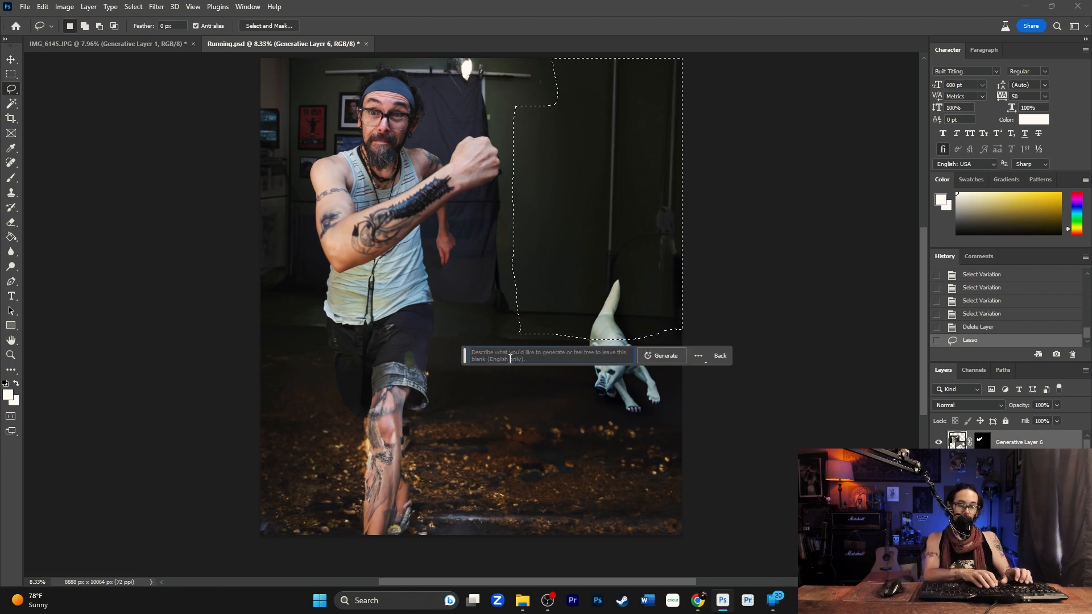
pyautogui.write('Roaring Fireplace')
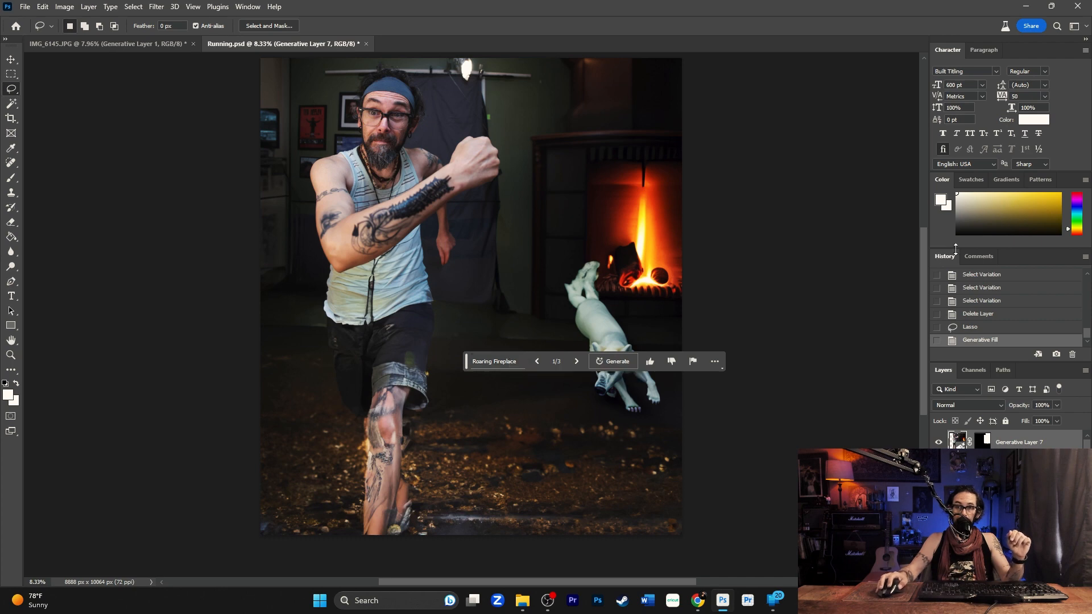
# Step: Move the contextual task bar off the dog, compare the fireplace variations and choose the third
pyautogui.moveTo(473, 362); pyautogui.dragTo(559, 492)
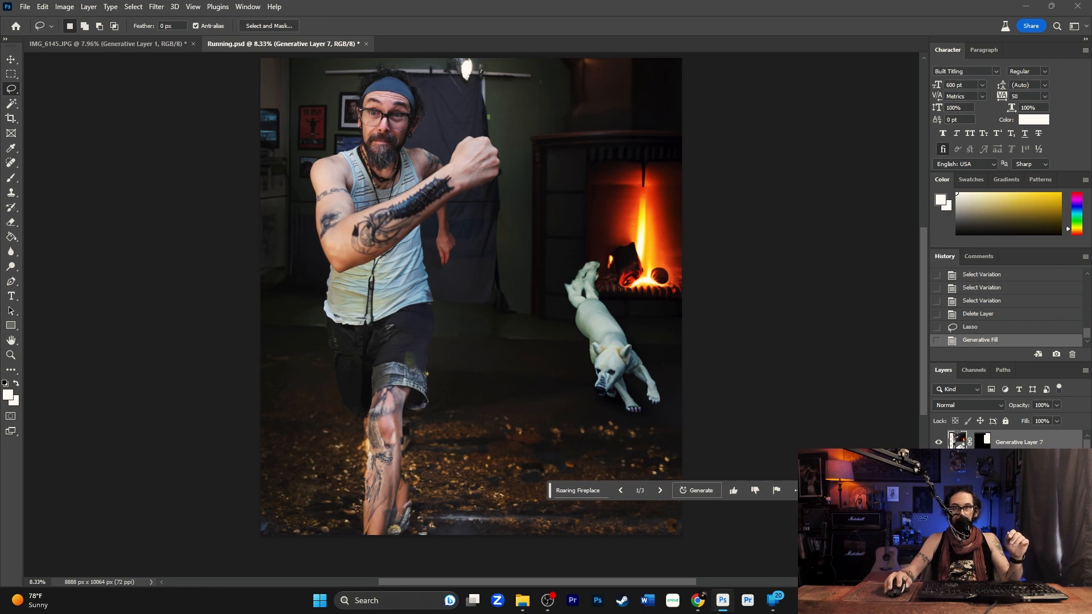
pyautogui.click(660, 491)
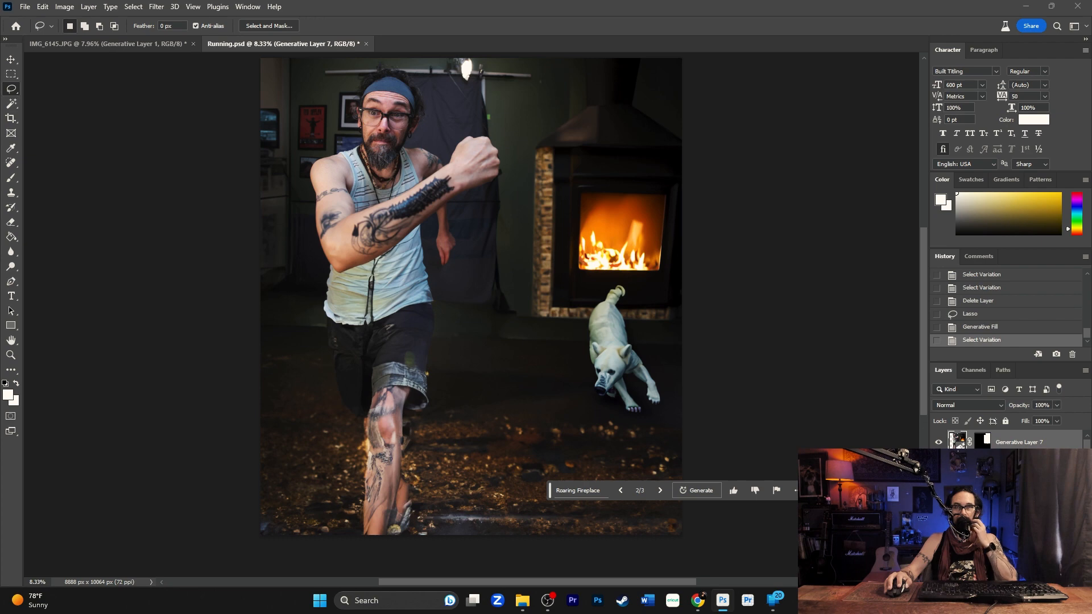
pyautogui.click(660, 490)
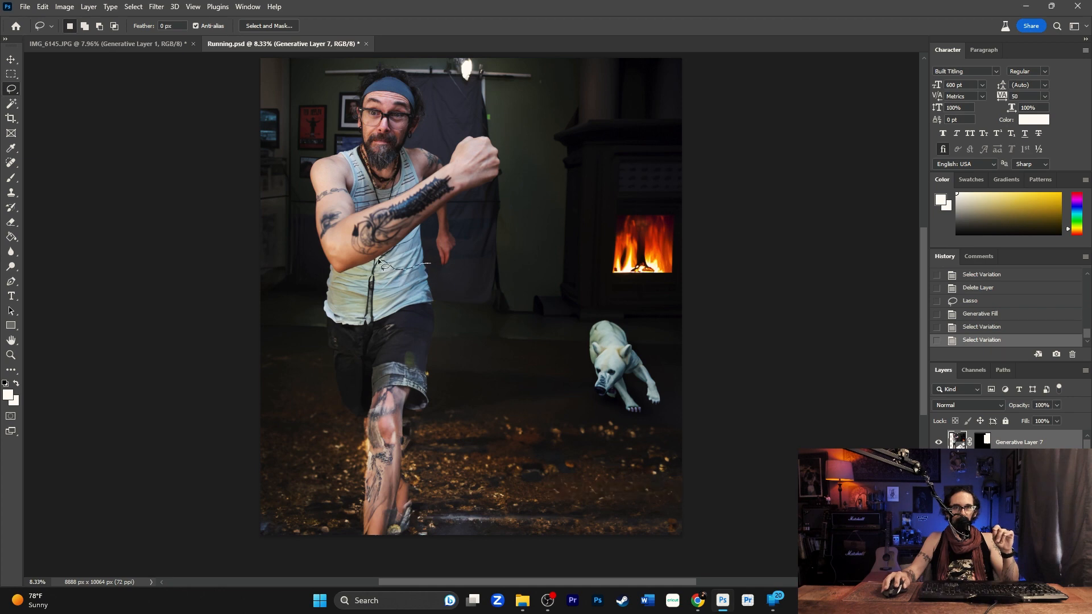
# Step: Lasso the lower part of the runner's tank top beneath his raised arm
pyautogui.moveTo(335, 274)
pyautogui.mouseDown()
pyautogui.moveTo(328, 267)
pyautogui.moveTo(315, 307)
pyautogui.mouseUp()
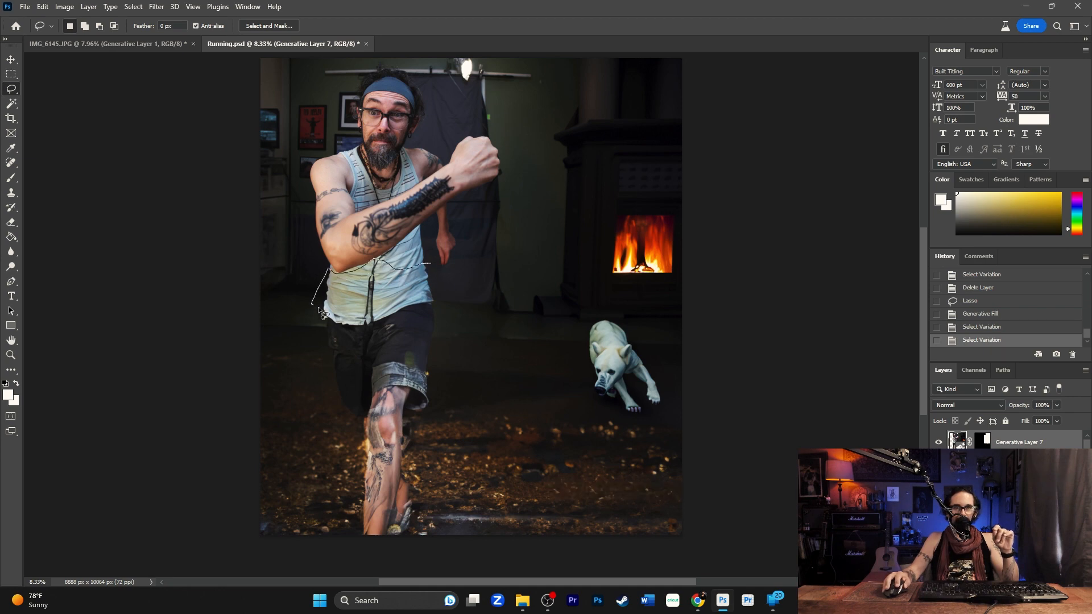
pyautogui.moveTo(420, 306)
pyautogui.mouseDown()
pyautogui.moveTo(435, 302)
pyautogui.moveTo(435, 269)
pyautogui.mouseUp()
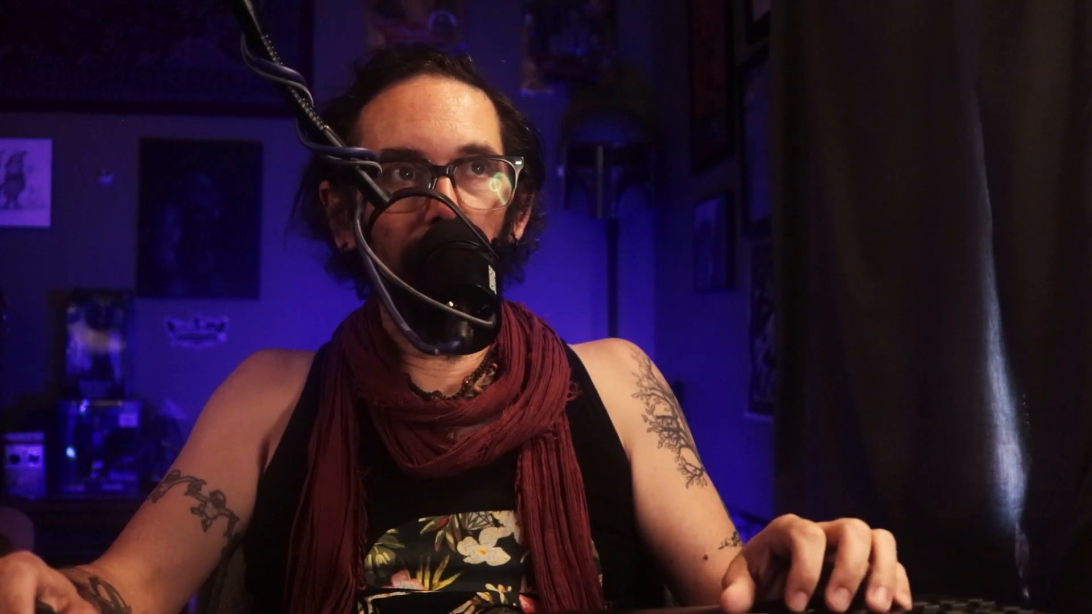